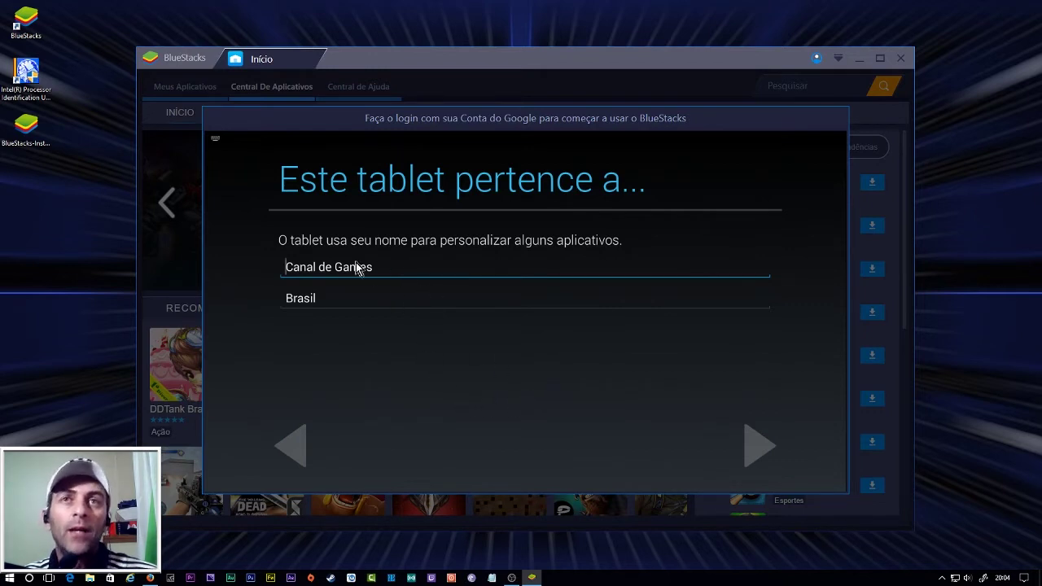
Accept the tablet owner name to finish the Google sign-in and maximize the BlueStacks window.
left_click(756, 446)
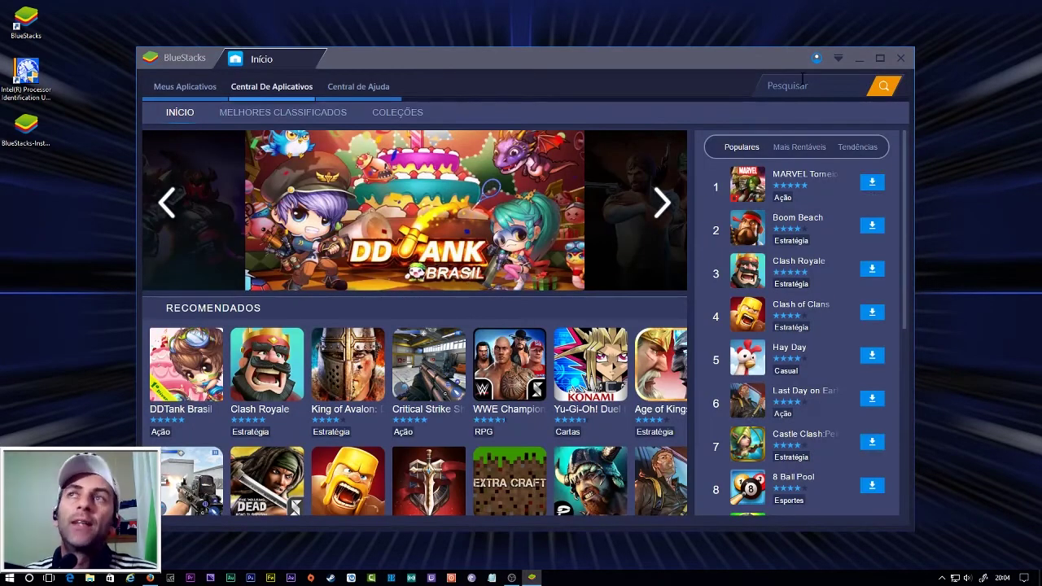
left_click(879, 58)
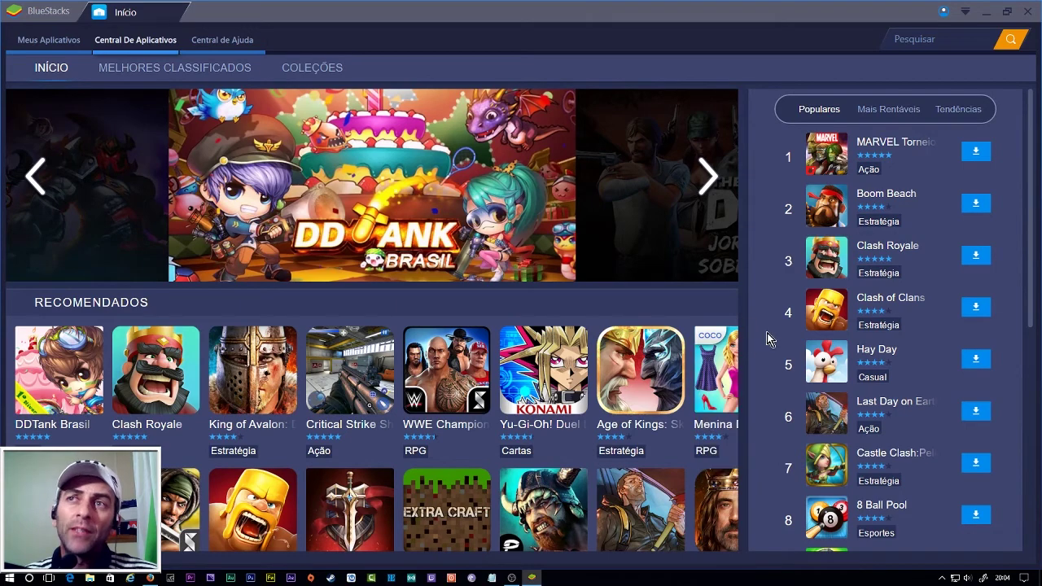
Open Google Play from the system apps folder in Meus Aplicativos.
scroll(748, 341, "down", 3)
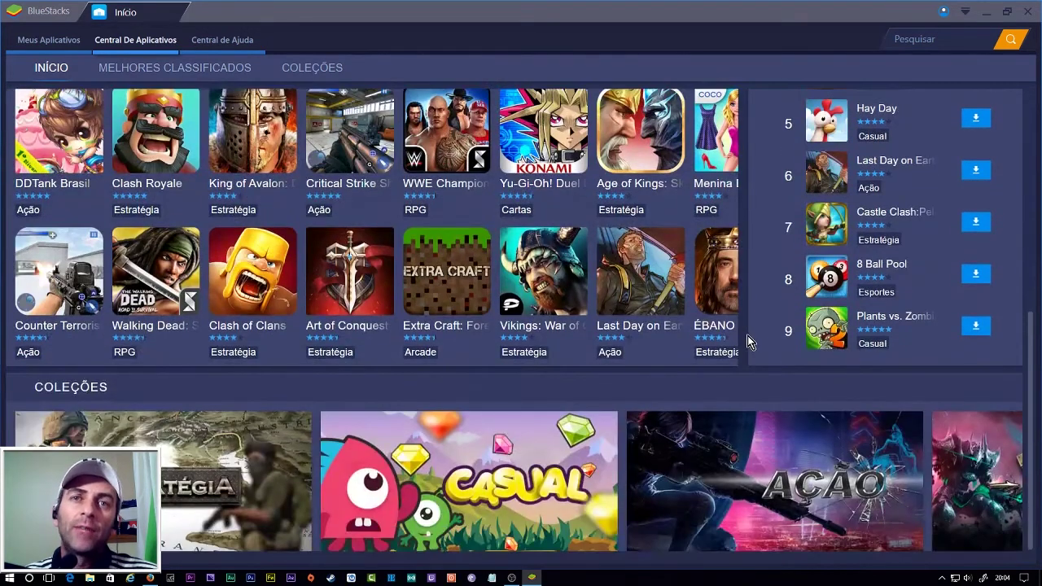
scroll(749, 342, "up", 3)
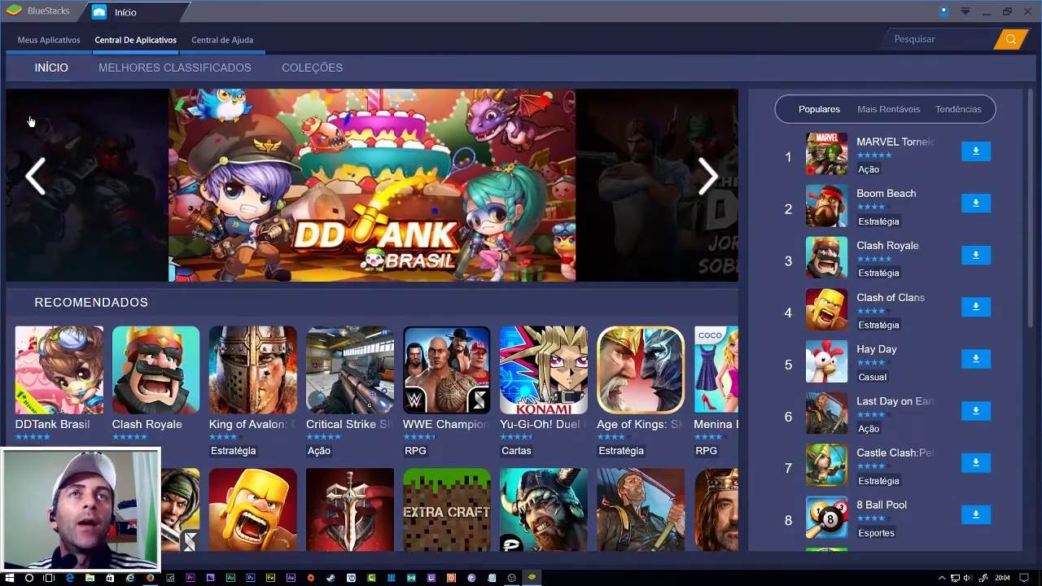
left_click(47, 43)
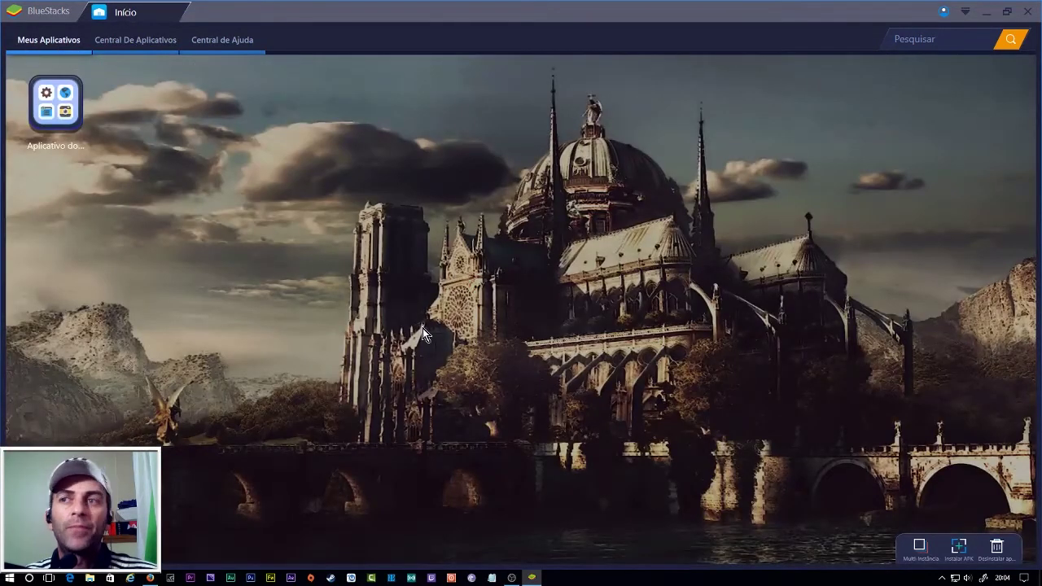
left_click(51, 115)
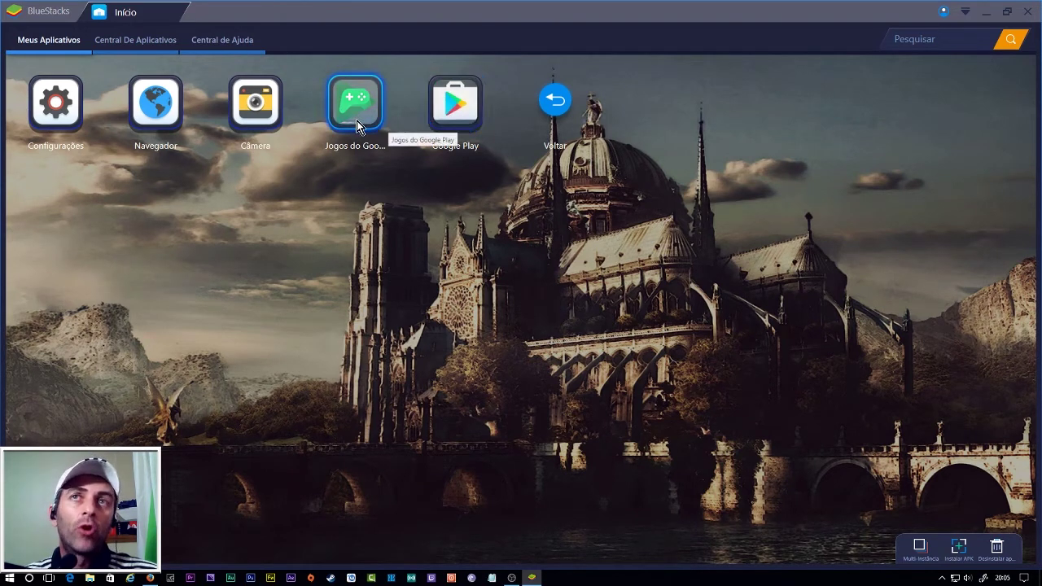
left_click(452, 110)
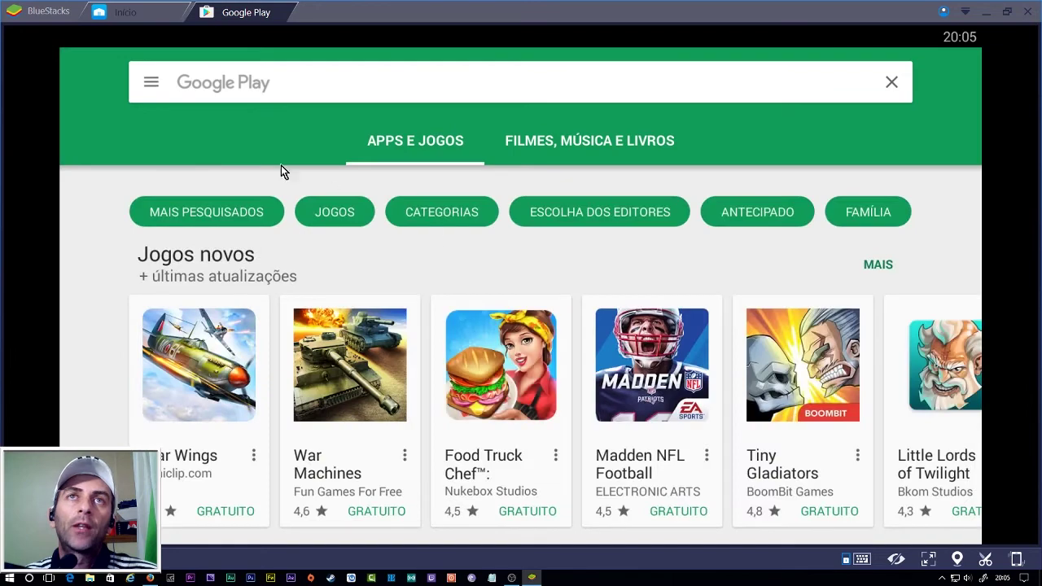
Check the signed-in account in Google Play's navigation drawer and close Google Play.
left_click(151, 83)
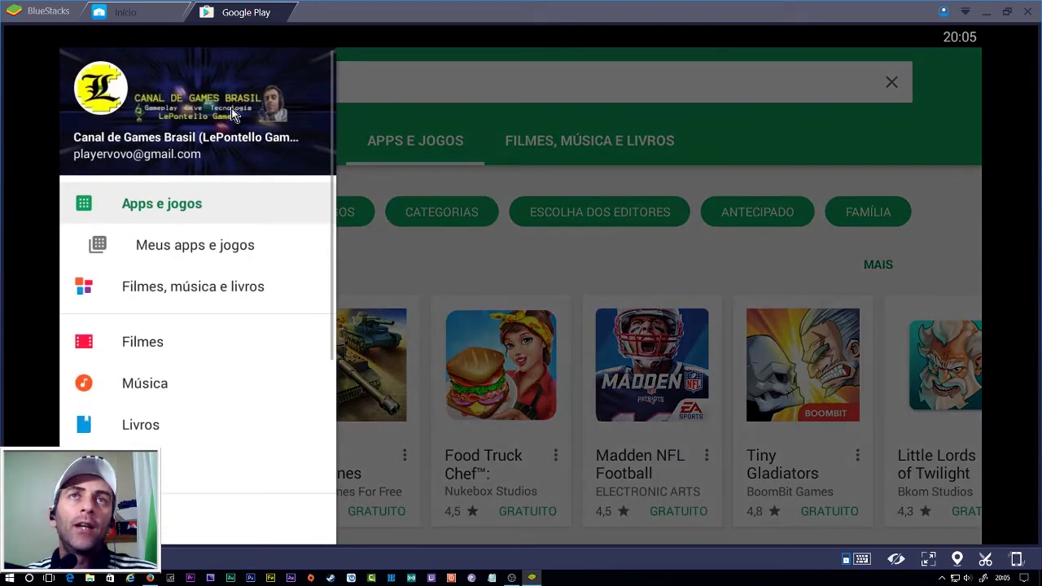
left_click(354, 95)
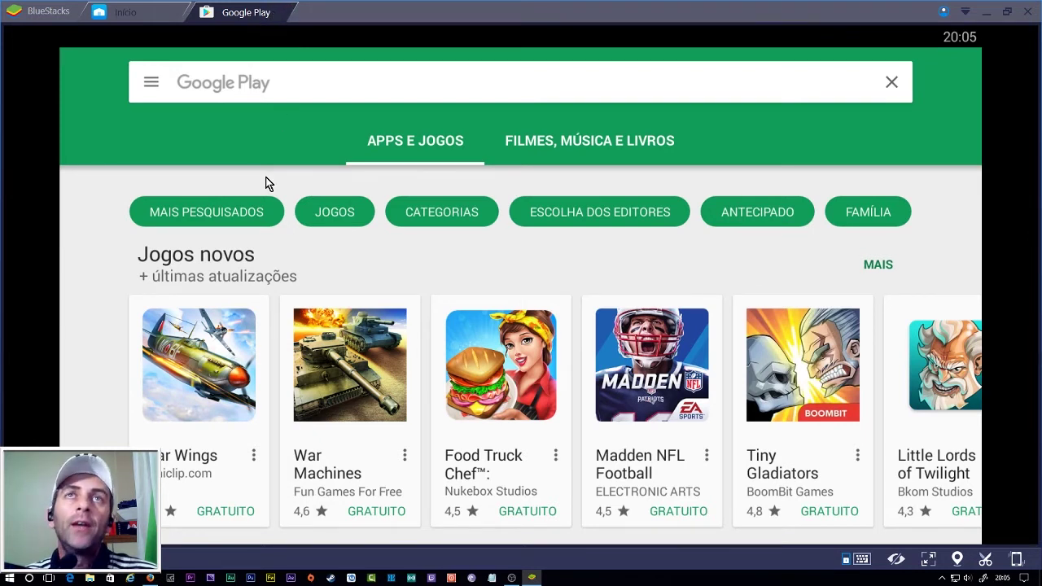
left_click(289, 11)
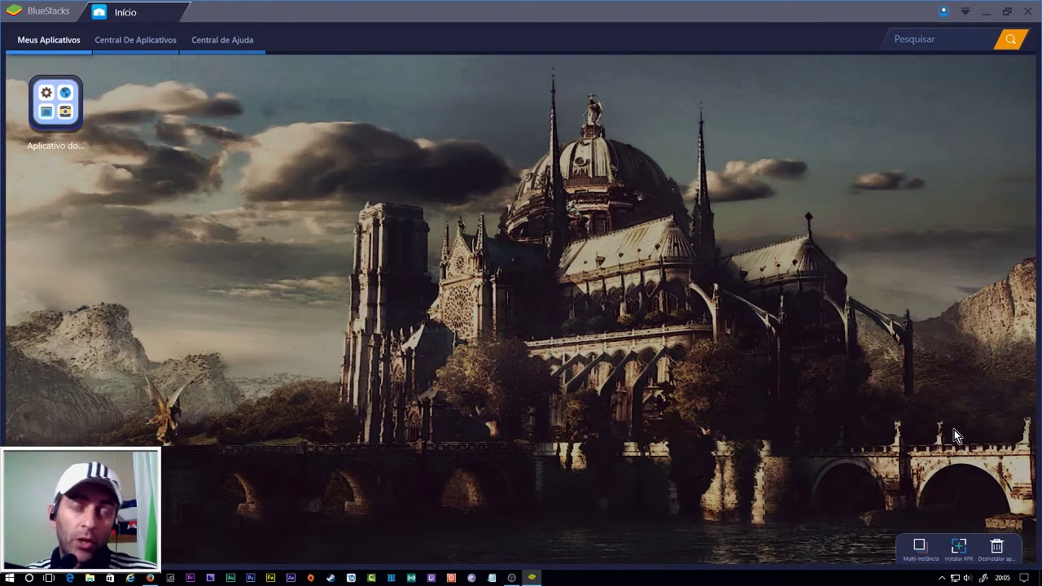
View the APK installation file picker and cancel it without choosing a file.
left_click(963, 555)
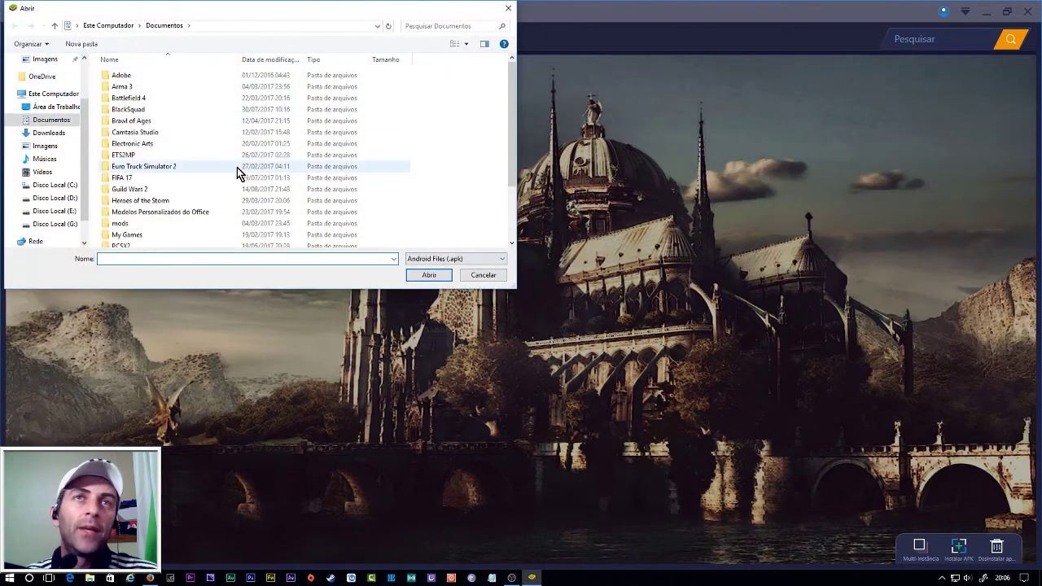
left_click(477, 275)
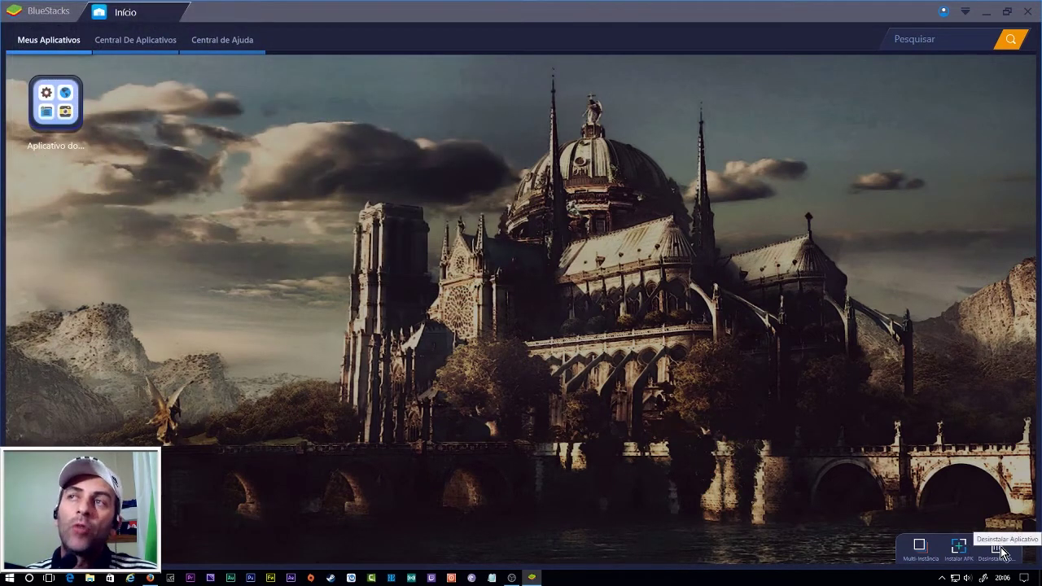
Look over the BlueStacks 3 articles in the Central de Ajuda and return to Meus Aplicativos.
left_click(206, 40)
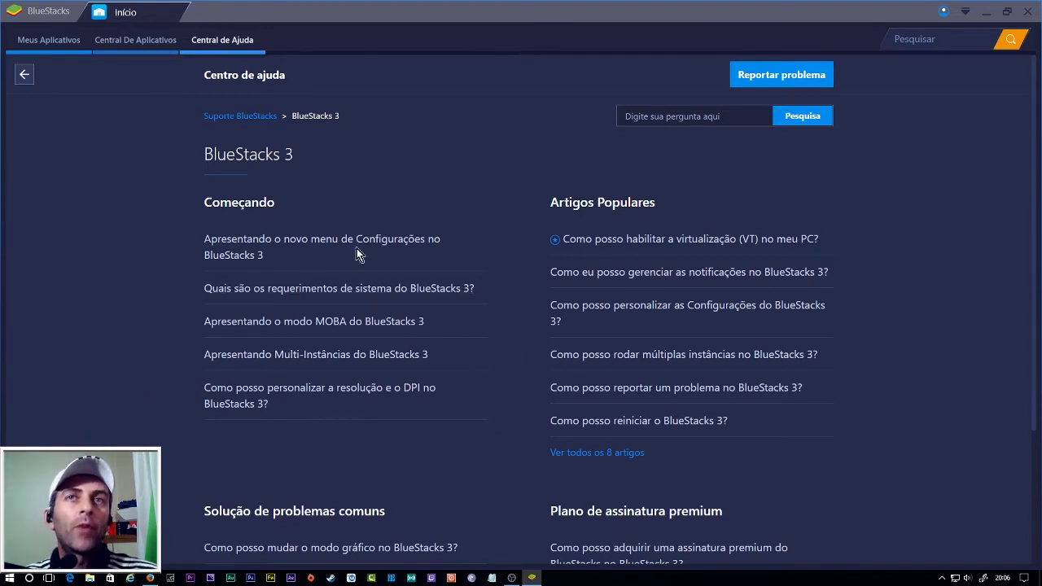
left_click_drag(144, 379, 160, 247)
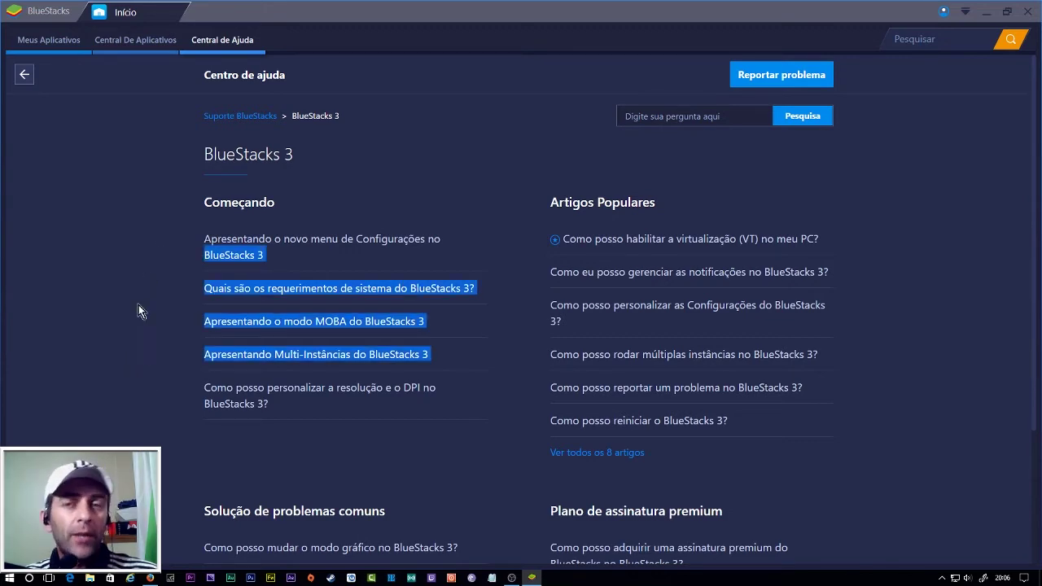
scroll(490, 380, "down", 2)
scroll(490, 381, "up", 2)
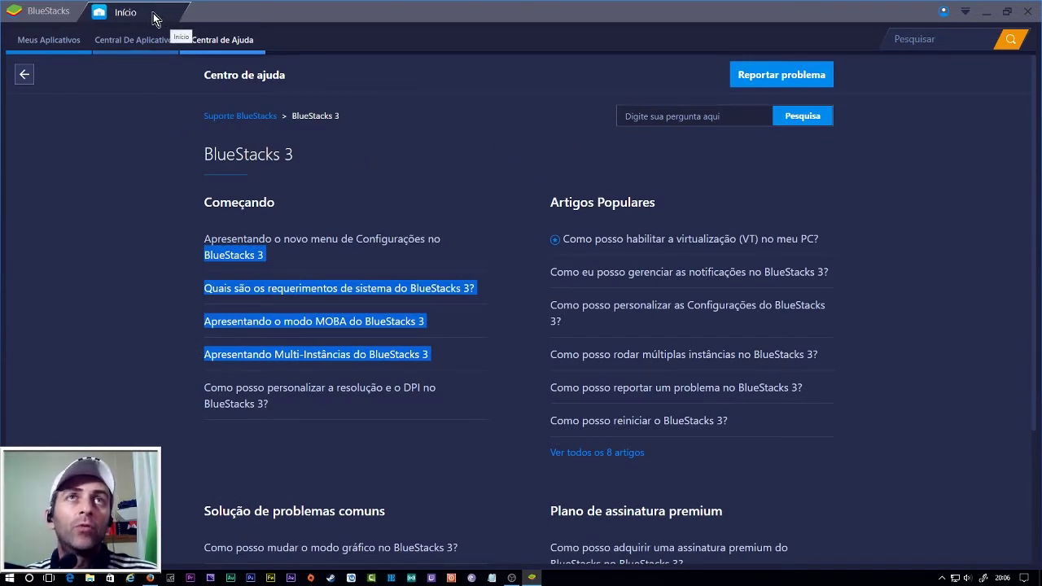
left_click(24, 75)
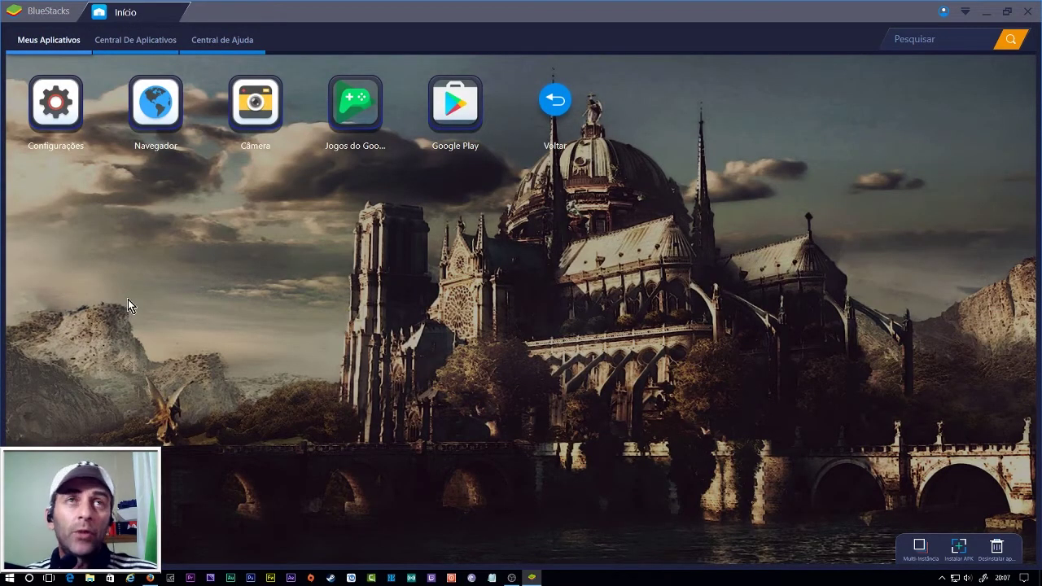
Open the Android Configurações, view the languages offered under Alterar Idioma, and return to the settings list.
left_click(51, 101)
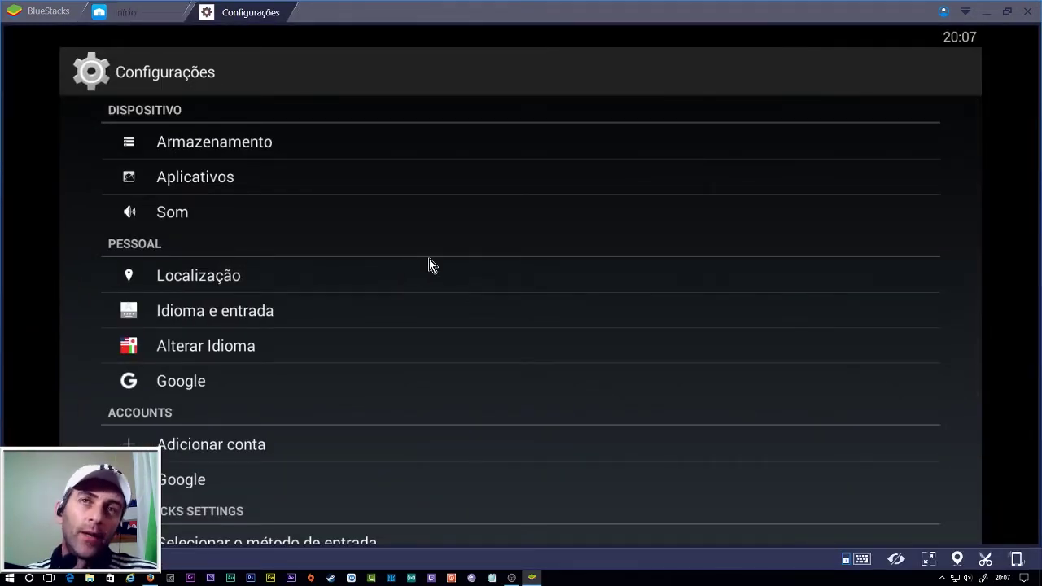
left_click(220, 346)
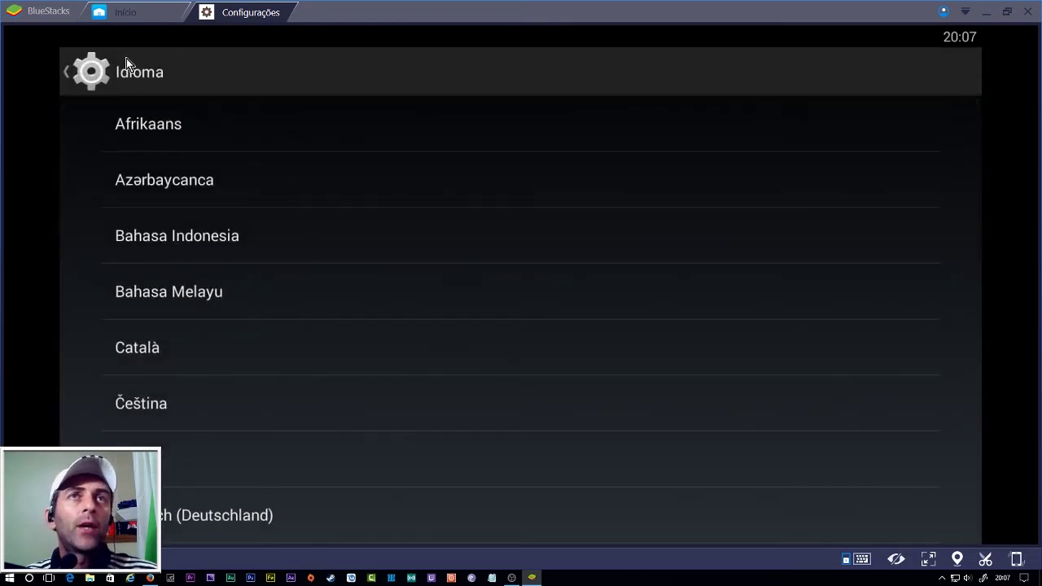
left_click(66, 72)
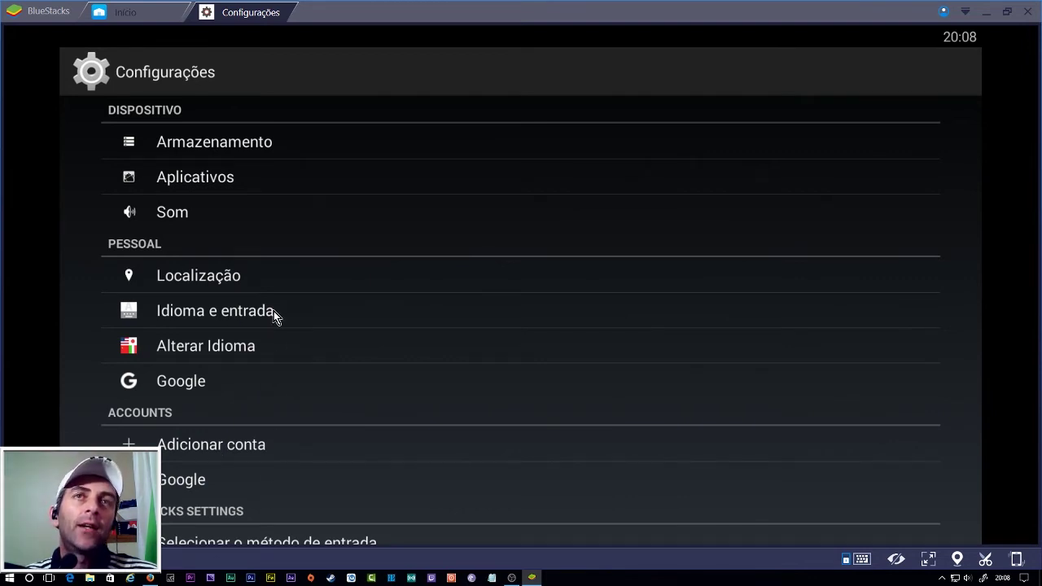
Switch automatic date and time and automatic time zone off and back on in Date & time, and close Configurações.
scroll(273, 346, "down", 5)
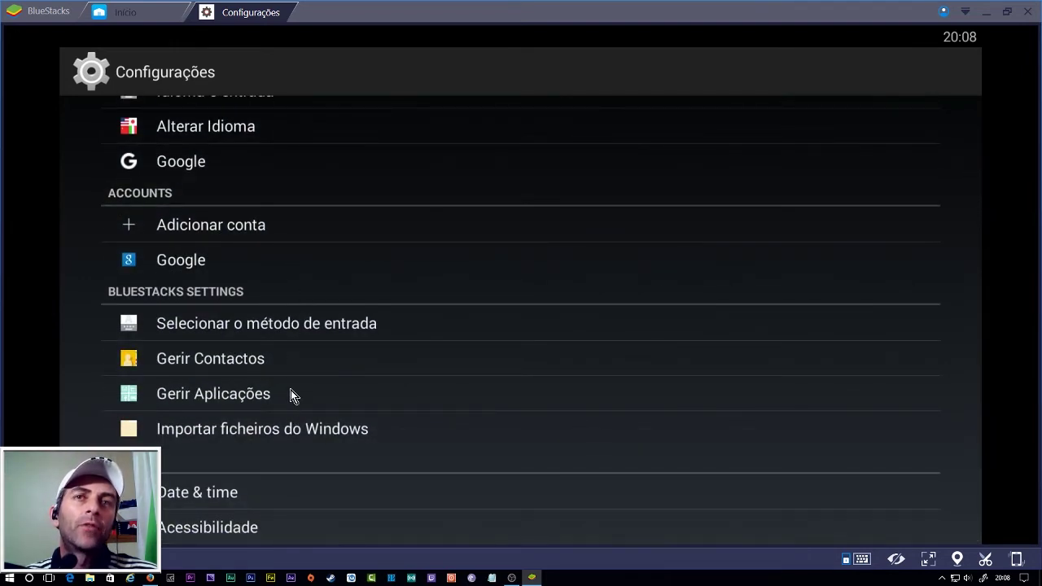
left_click(237, 494)
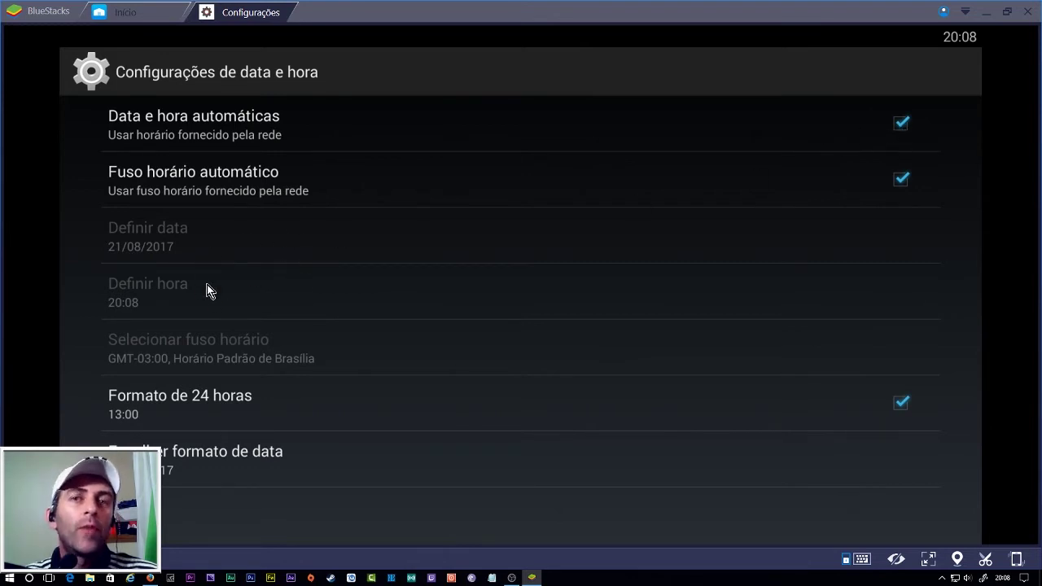
left_click(900, 124)
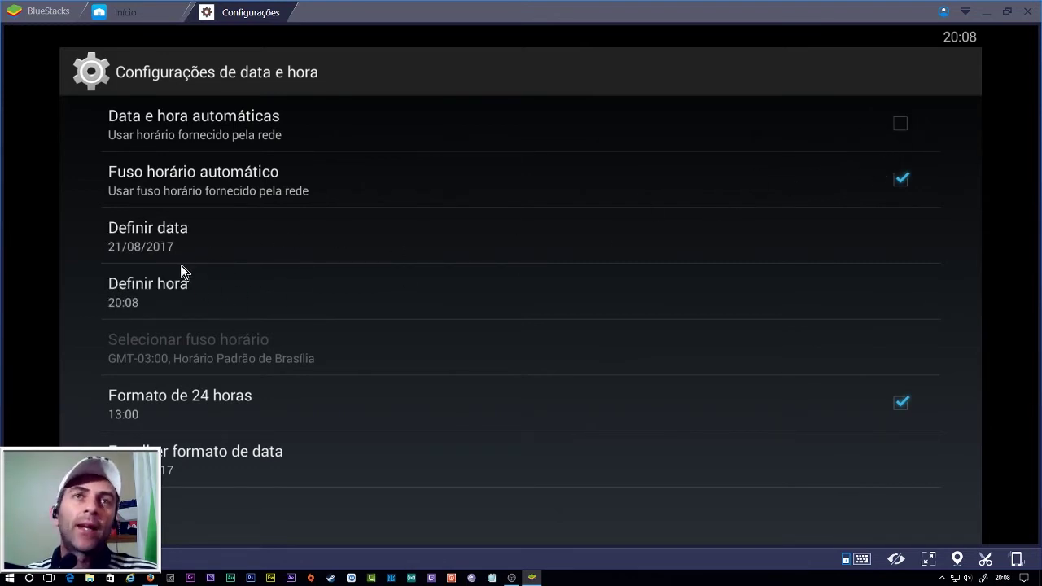
left_click(908, 130)
left_click(900, 179)
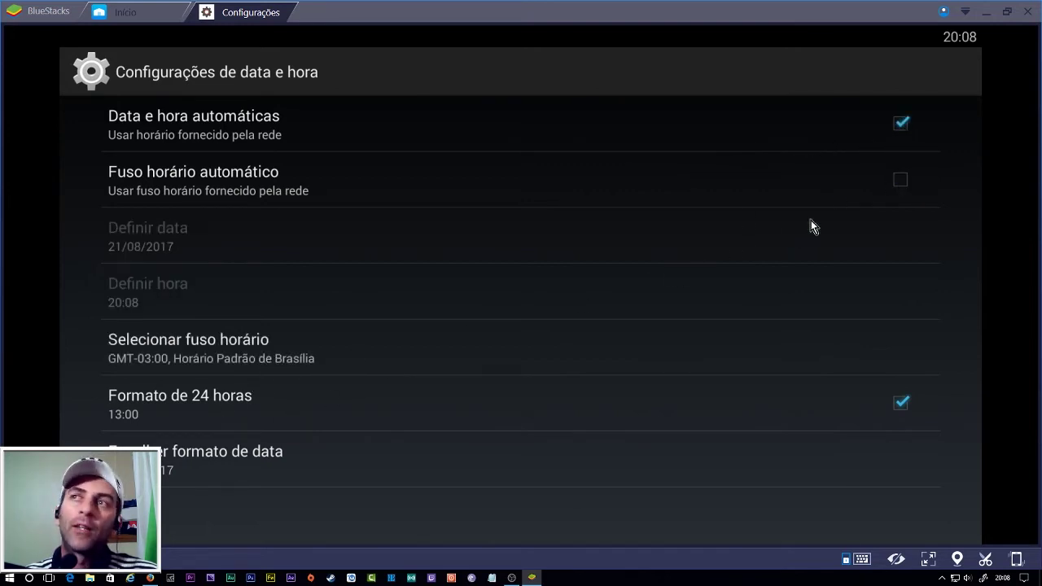
left_click(899, 181)
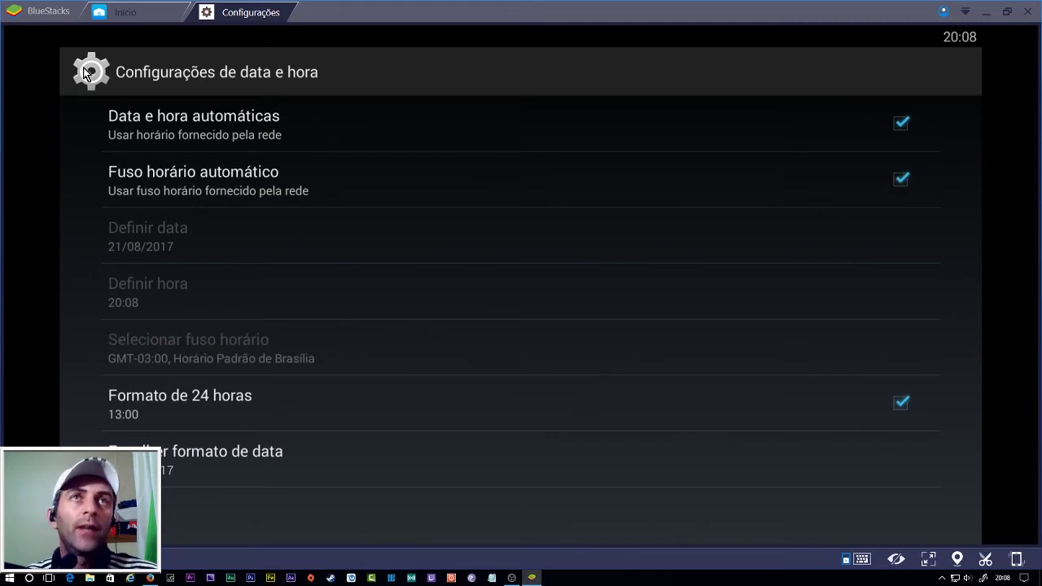
left_click(286, 13)
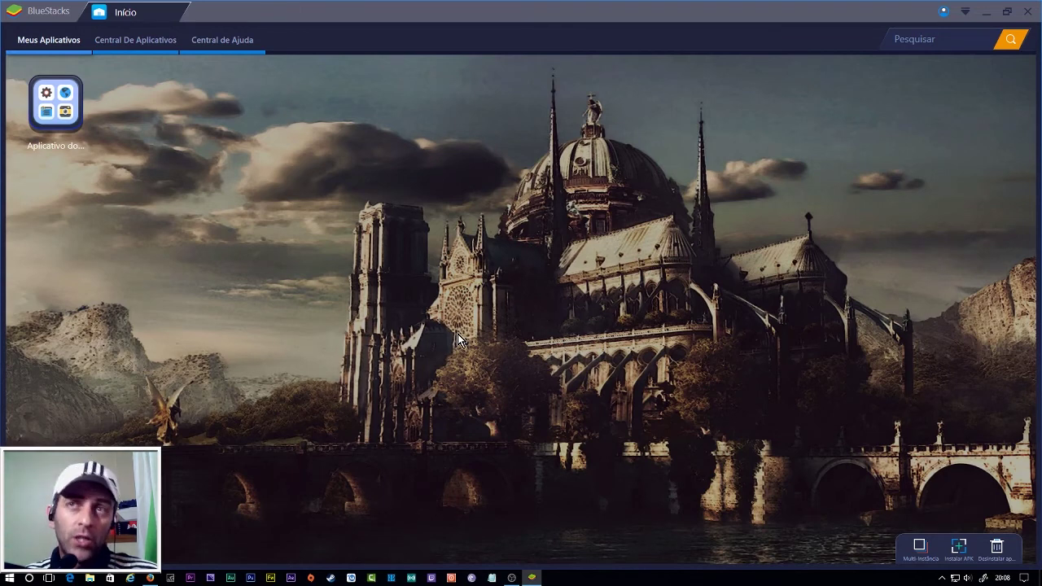
Choose the custom screen size of 1600 x 900 in the BlueStacks display settings.
left_click(964, 13)
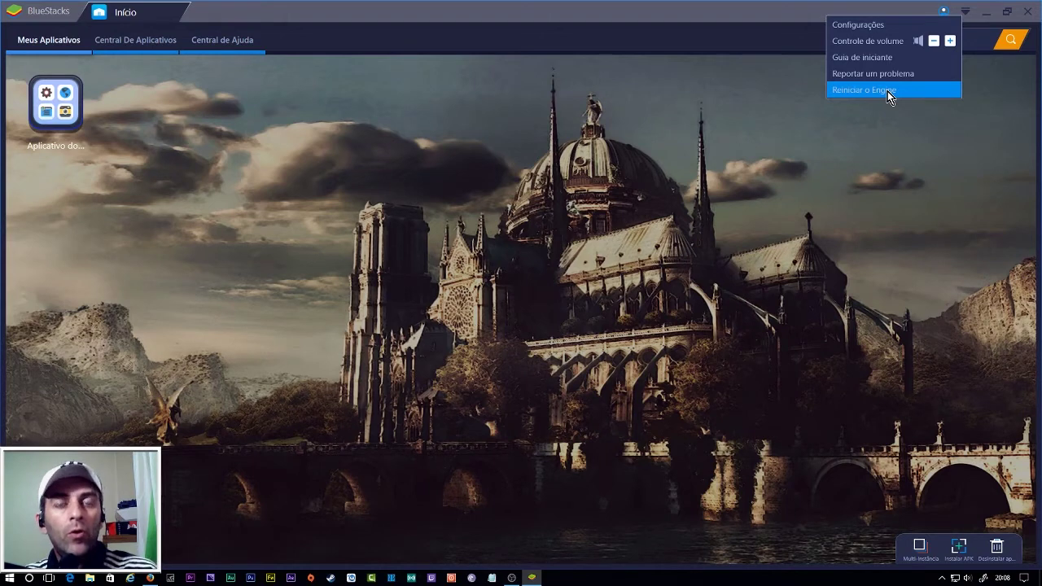
left_click(862, 26)
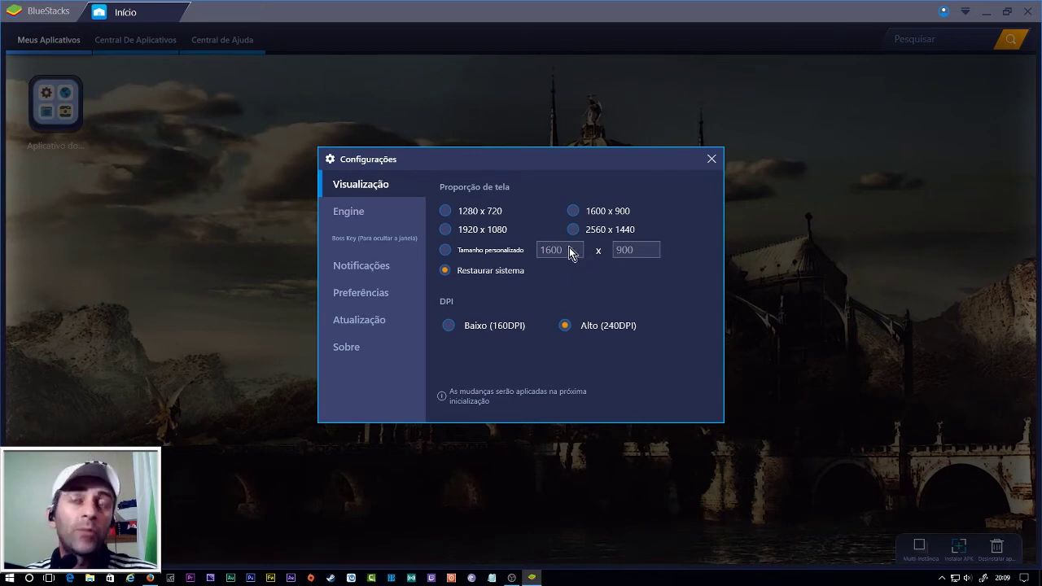
left_click(504, 253)
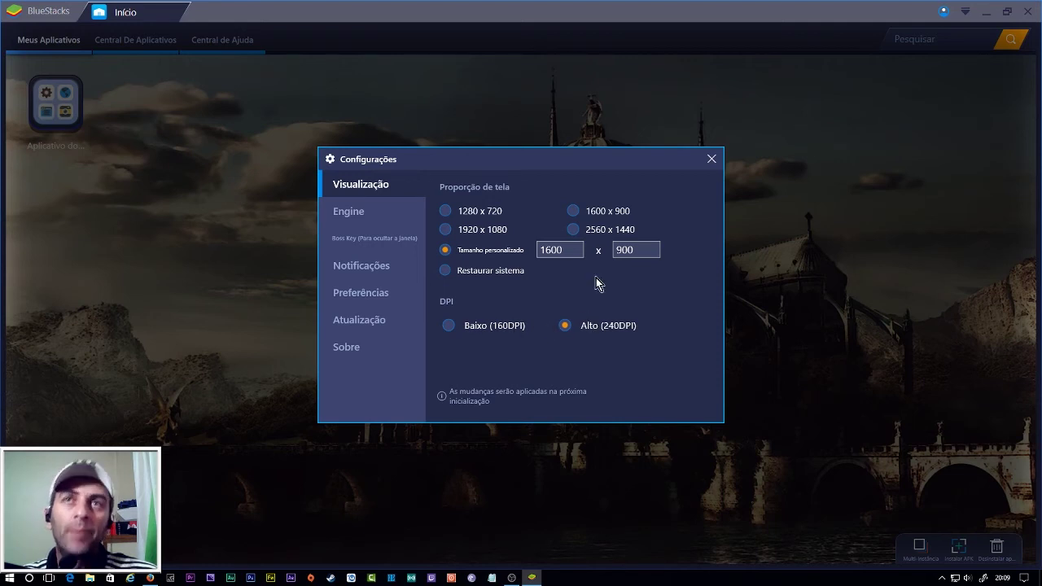
Set the BlueStacks engine's graphics mode to DirectX and allocate 3 CPU cores.
left_click(368, 216)
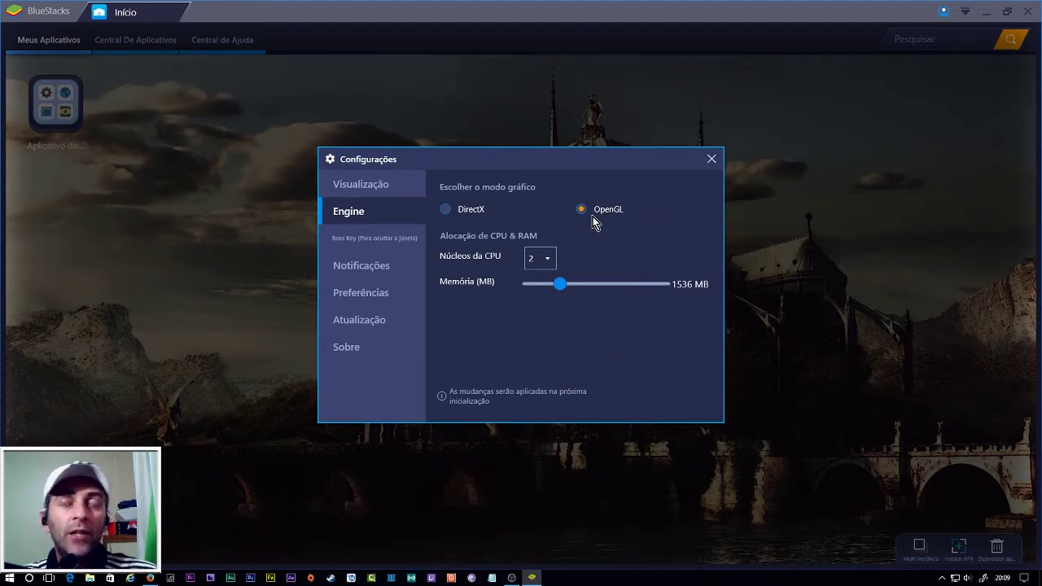
left_click(448, 209)
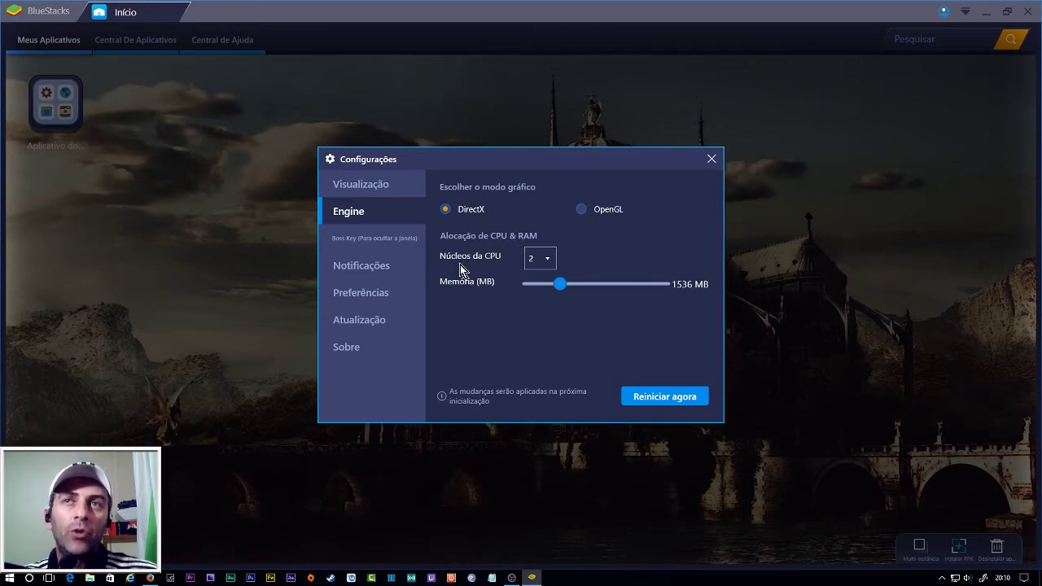
left_click(548, 260)
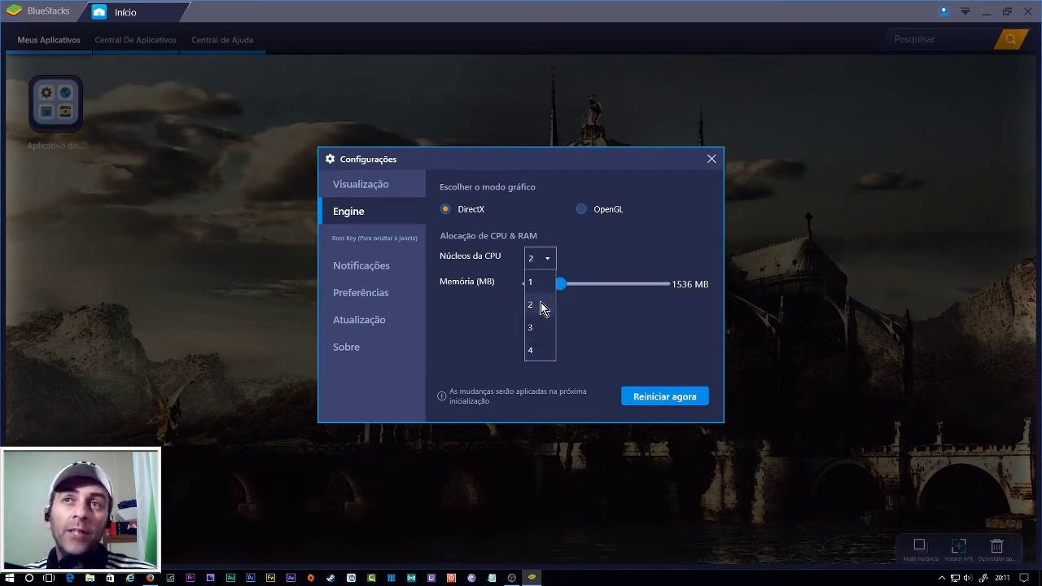
key("Escape")
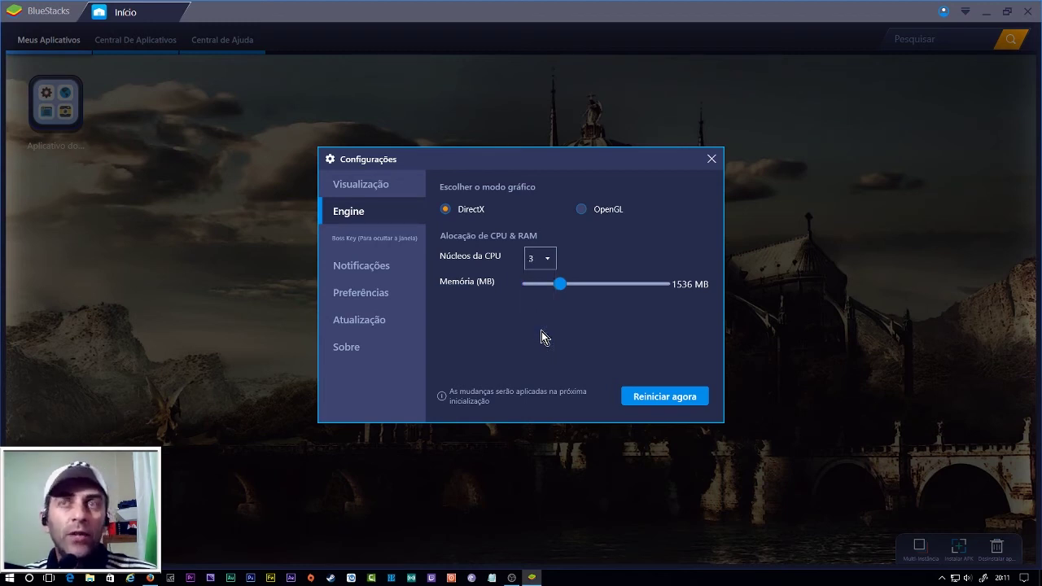
left_click(550, 259)
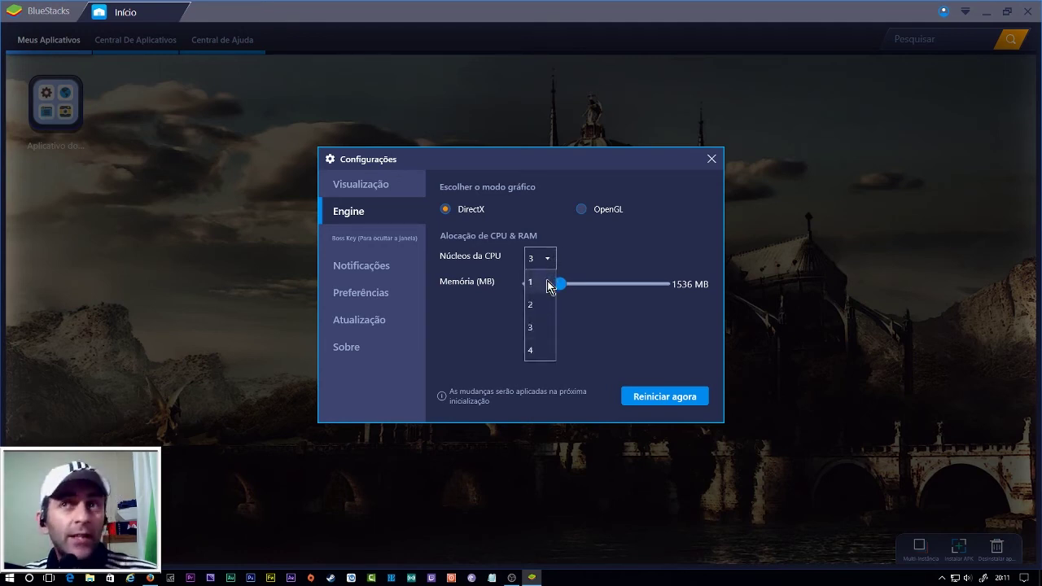
left_click(542, 324)
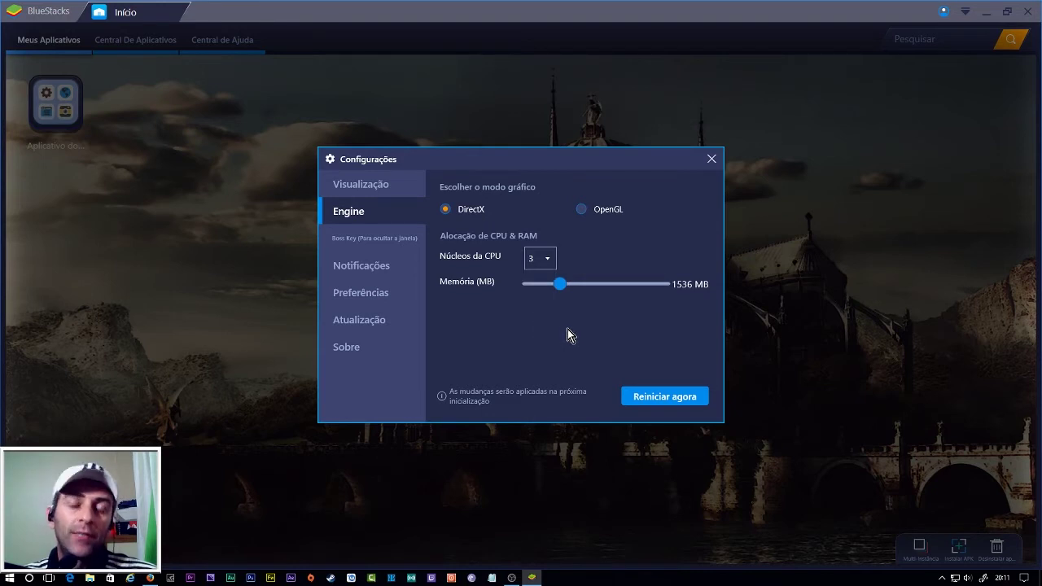
left_click(549, 258)
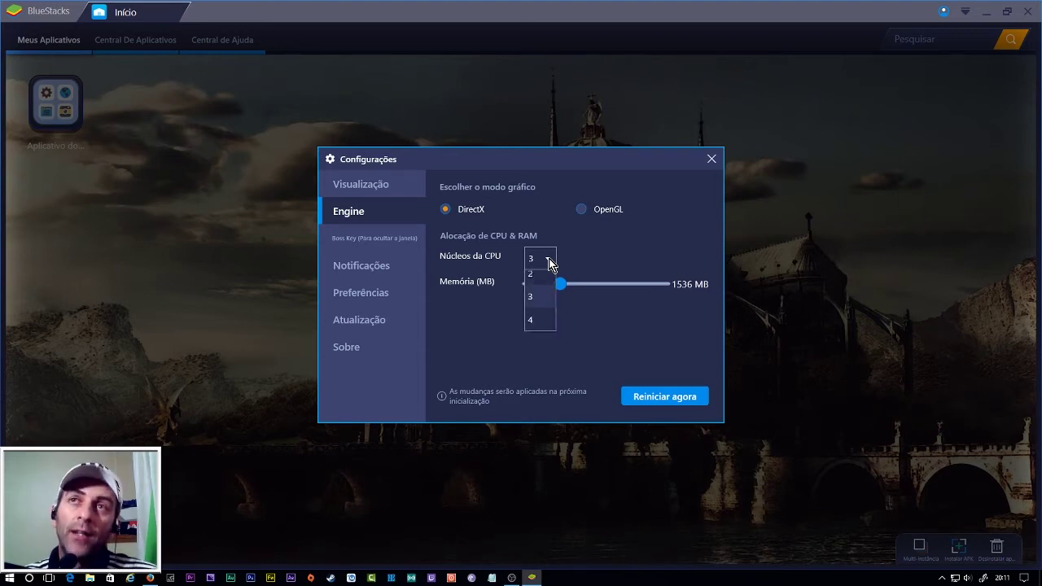
left_click(549, 258)
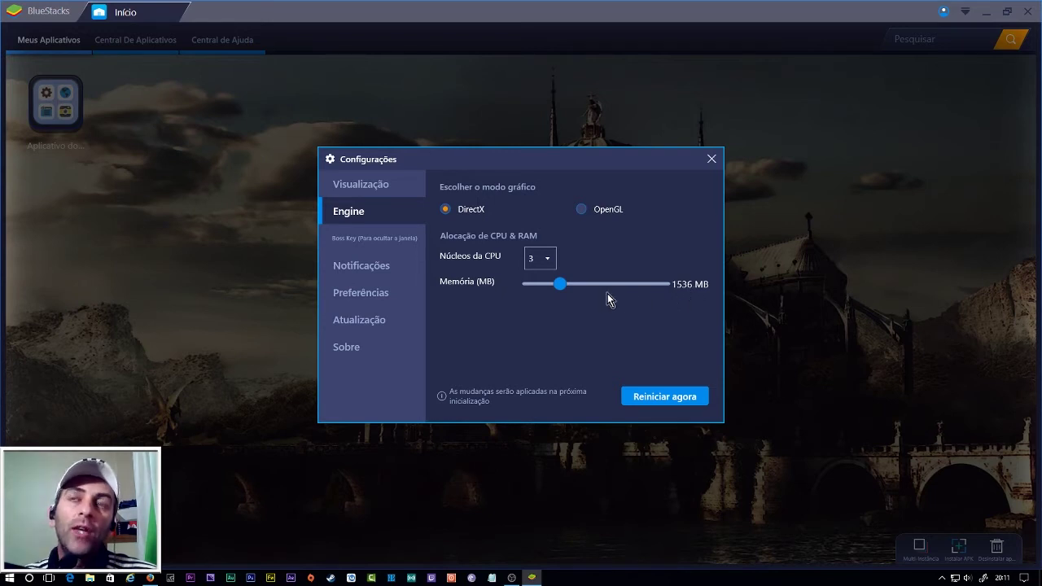
Set the memory allocated to the BlueStacks engine to 4096 MB.
left_click_drag(560, 284, 605, 284)
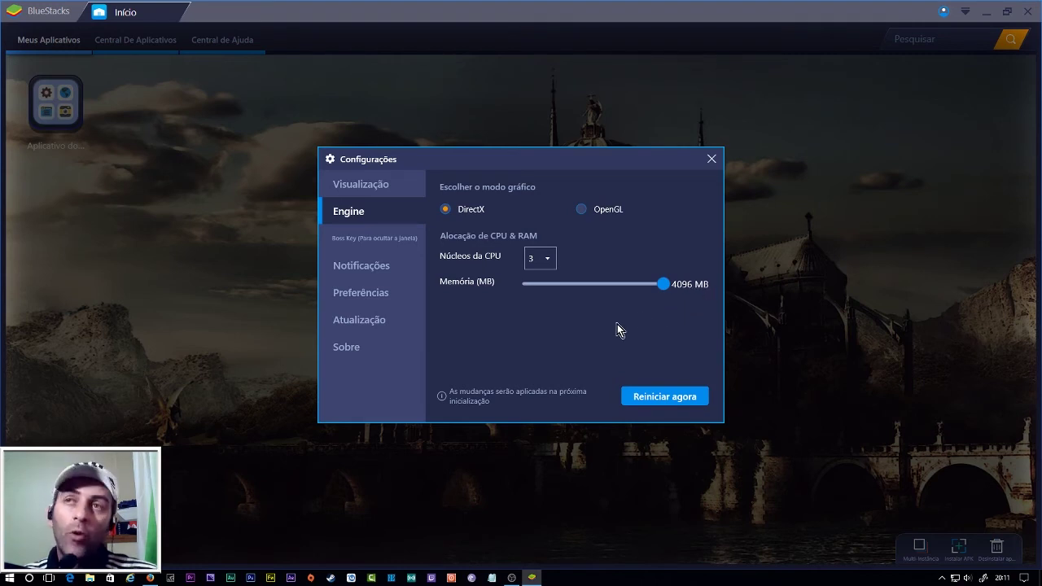
left_click_drag(666, 288, 583, 285)
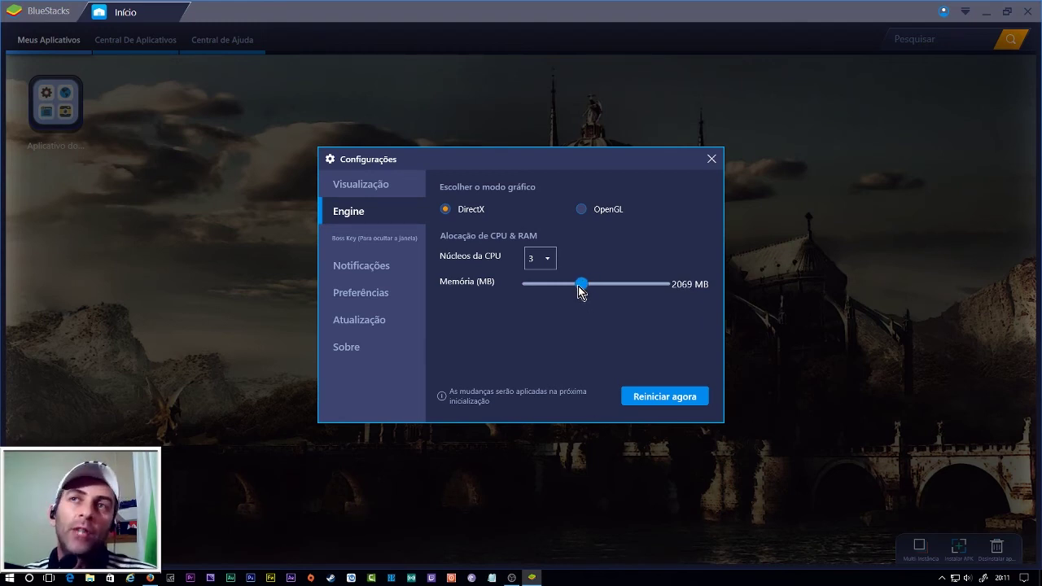
left_click_drag(579, 285, 578, 287)
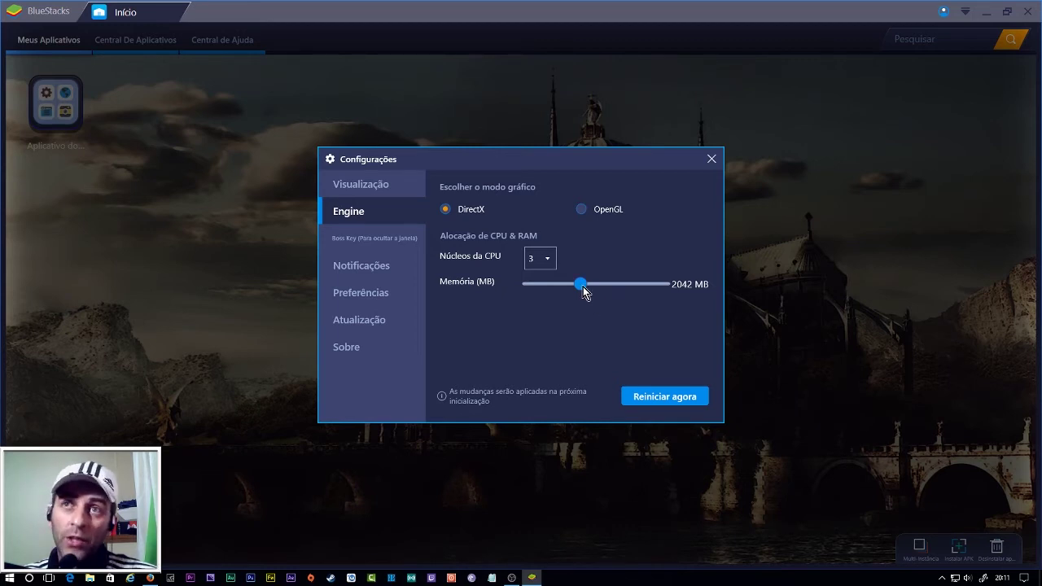
left_click_drag(582, 286, 695, 289)
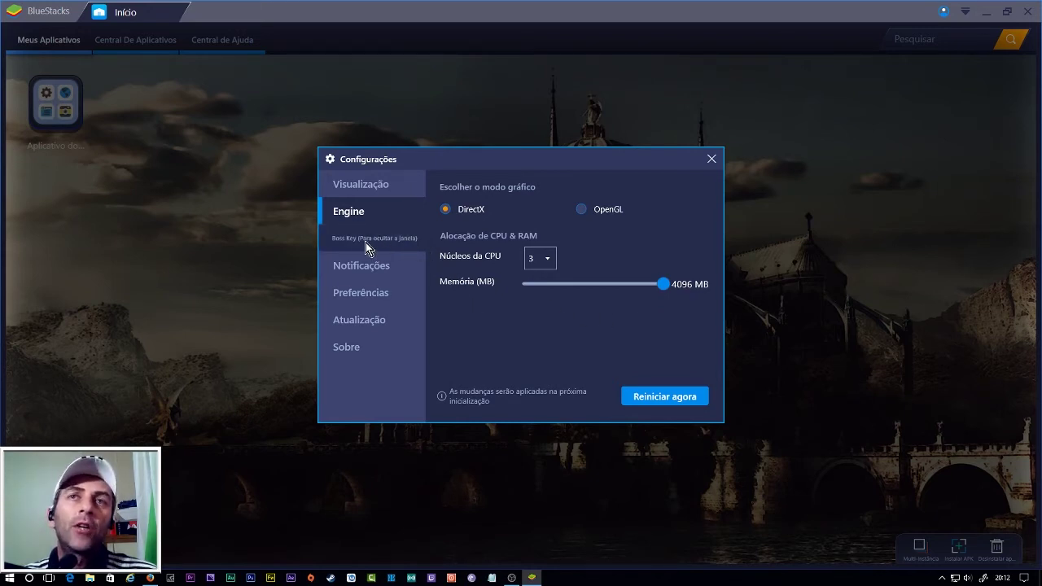
Review the Boss Key, Notificações, Preferências, Atualização and Sobre sections of the BlueStacks settings.
left_click(391, 248)
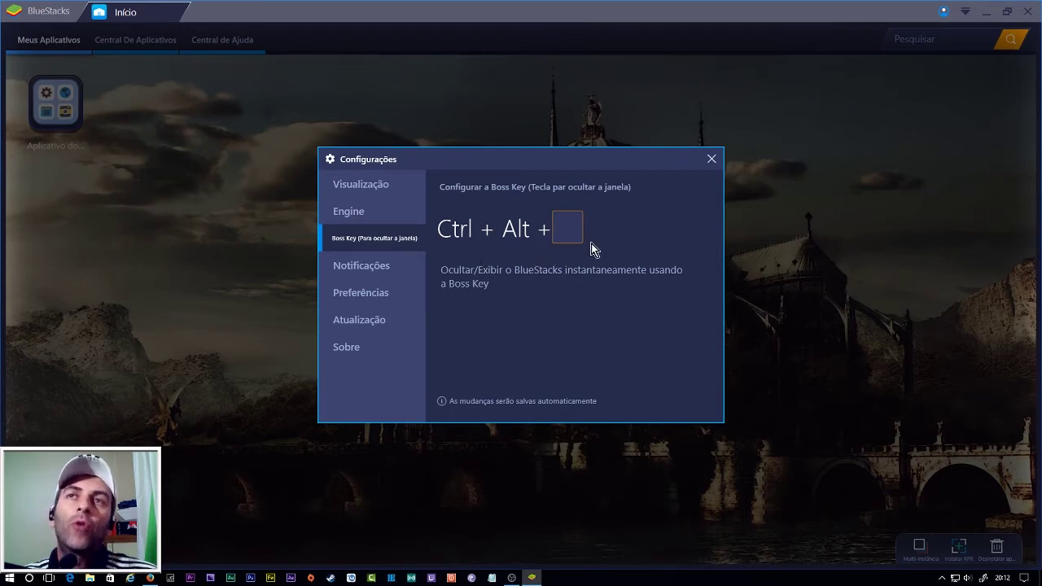
left_click(380, 269)
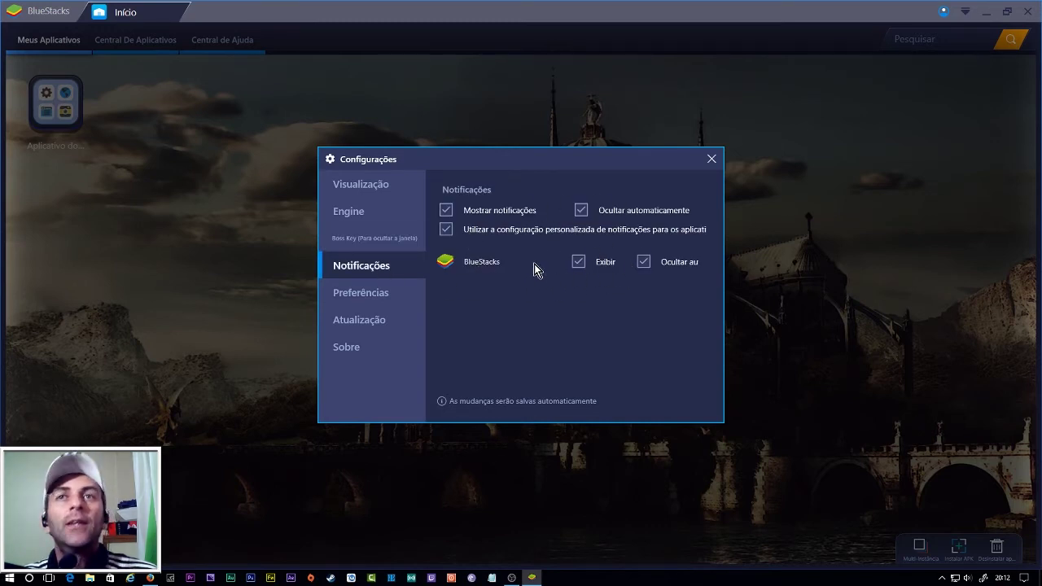
left_click(389, 298)
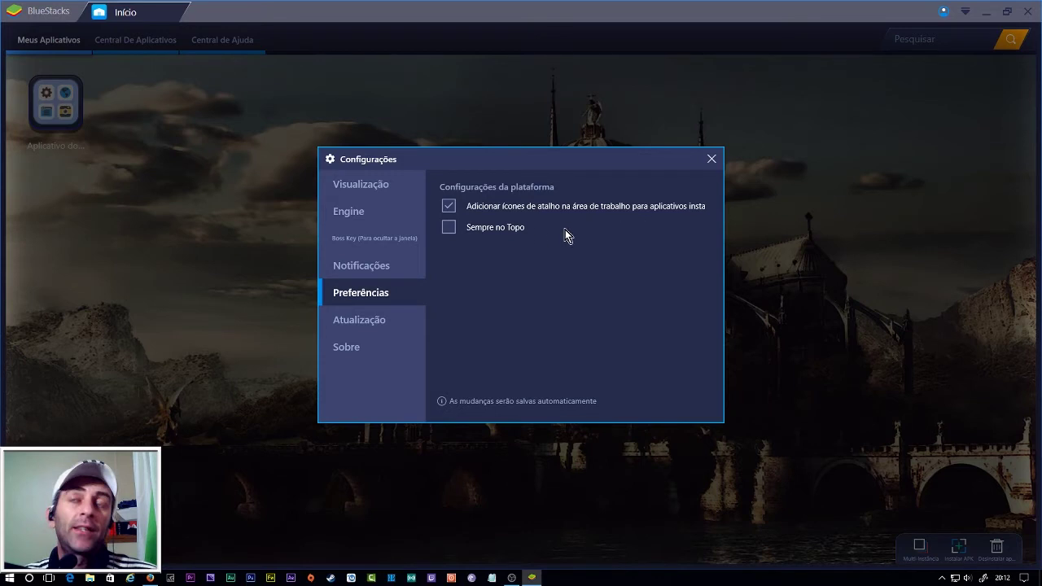
left_click(380, 323)
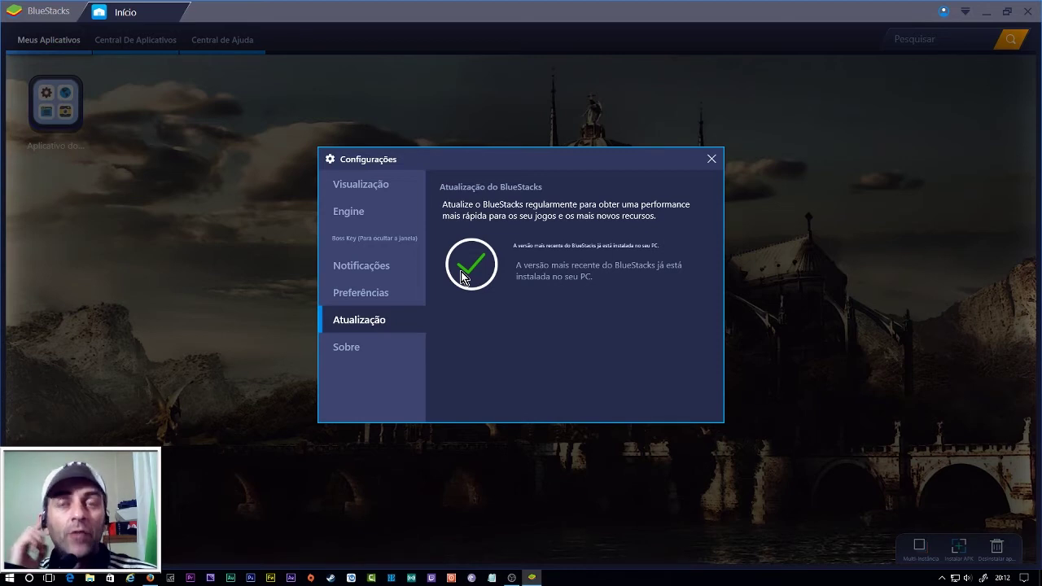
left_click(353, 349)
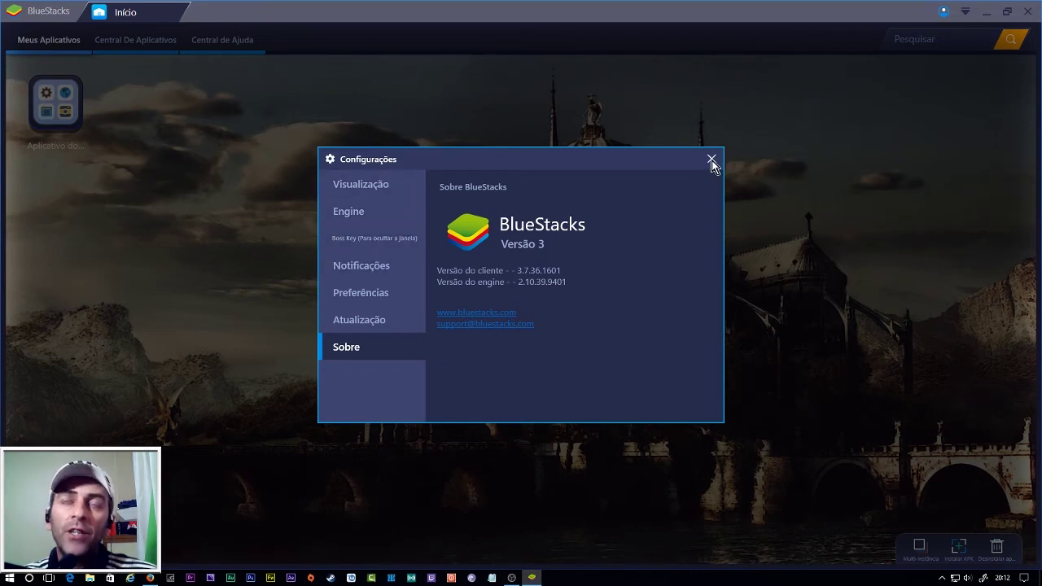
Recheck the display and engine settings, restart BlueStacks to apply them, and maximize its window.
left_click(363, 186)
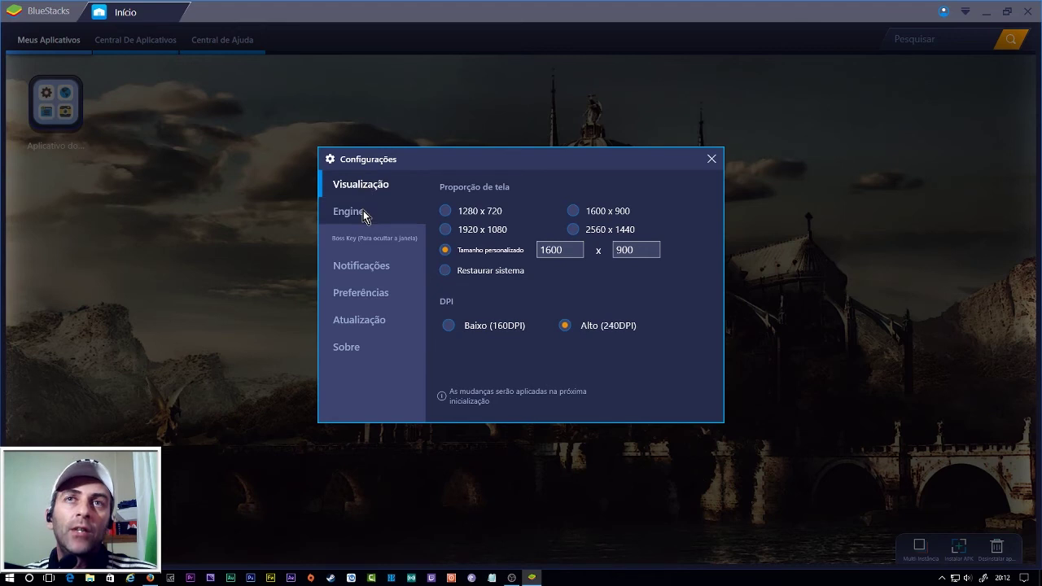
left_click(364, 213)
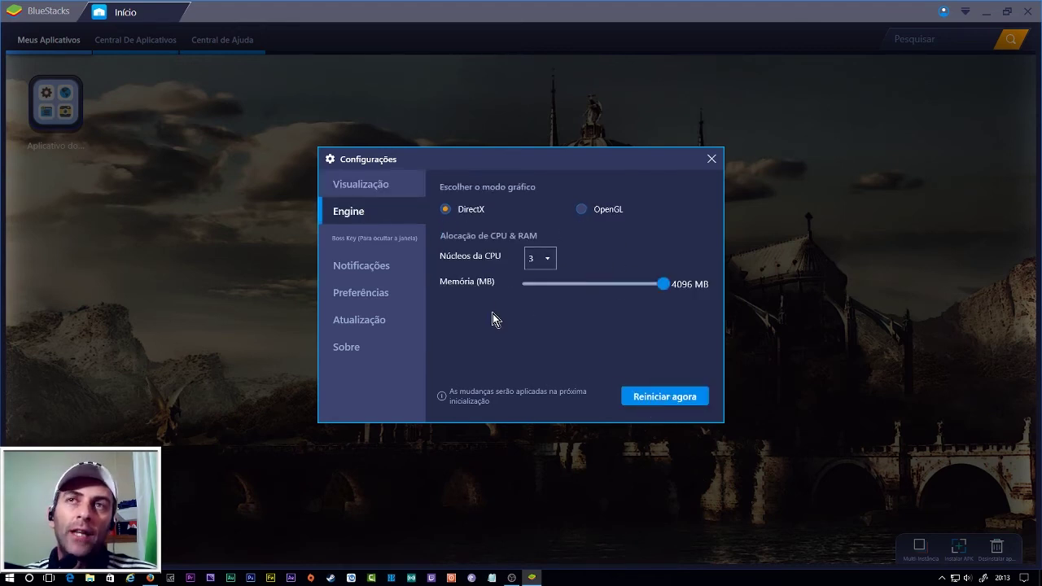
left_click(664, 402)
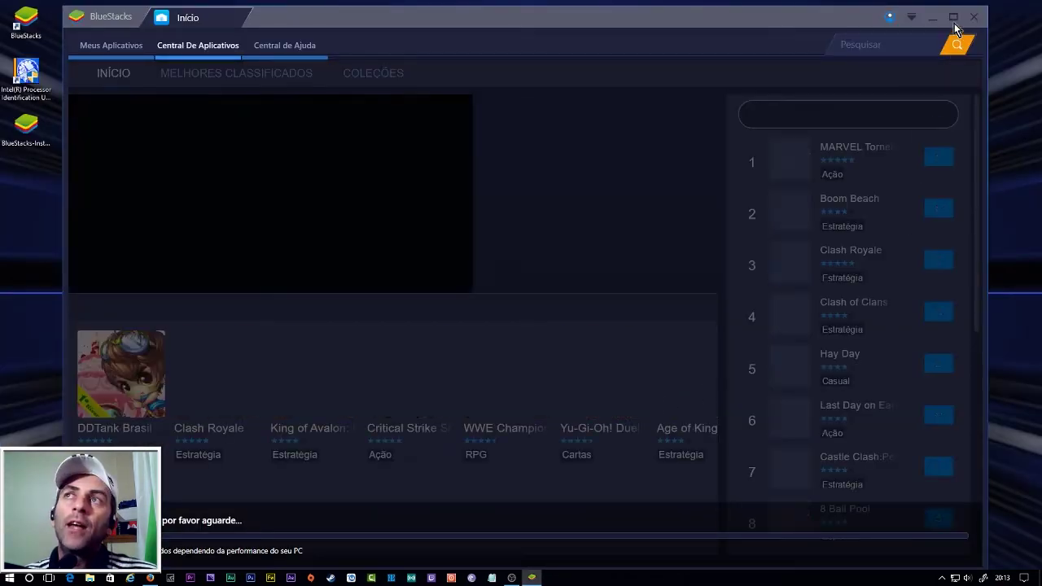
left_click(953, 17)
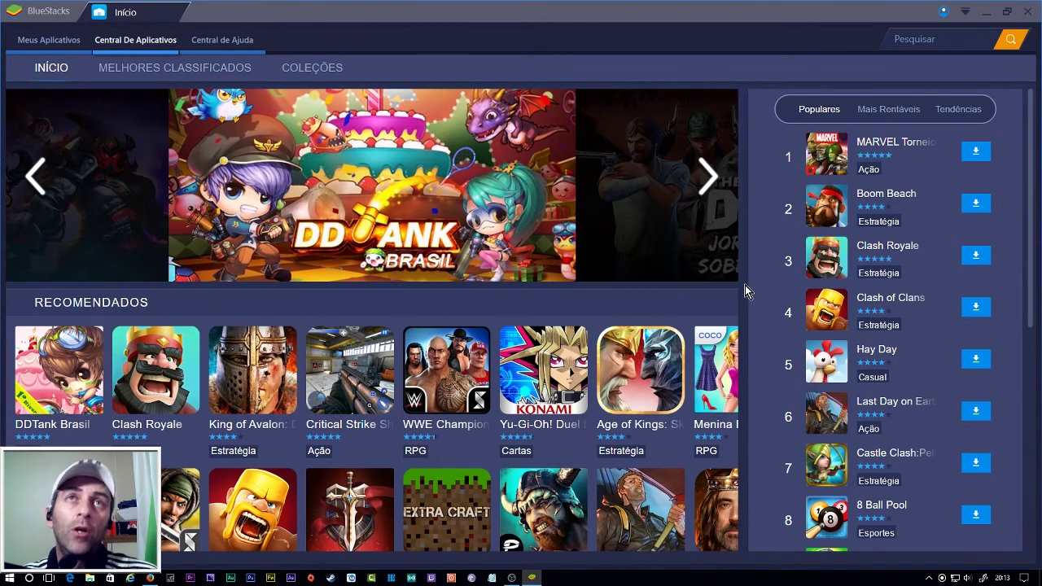
Search for "clash" in Google Play, install Clash Royale with its required permissions, and close the store.
left_click(53, 41)
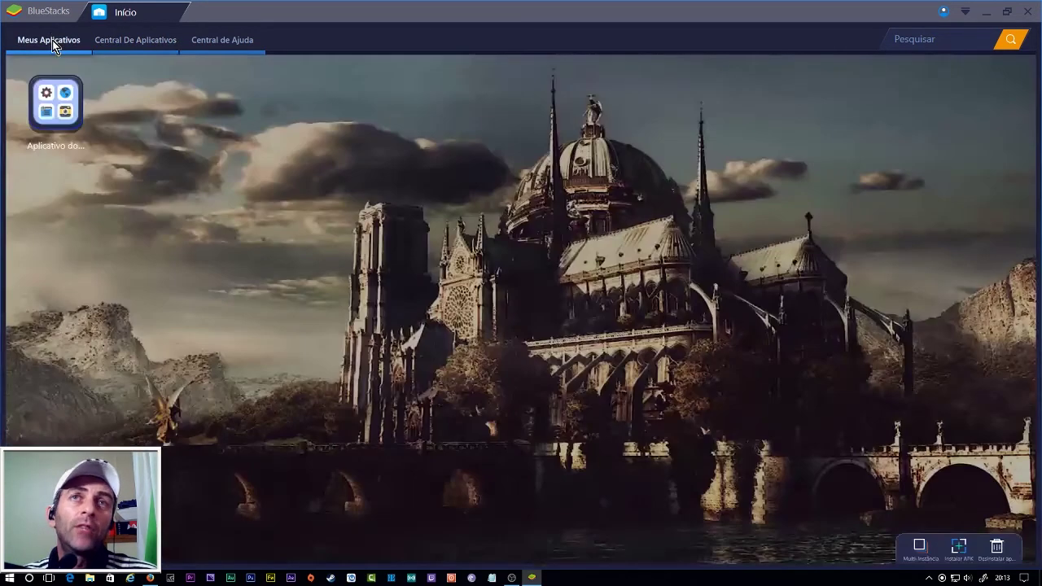
left_click(445, 109)
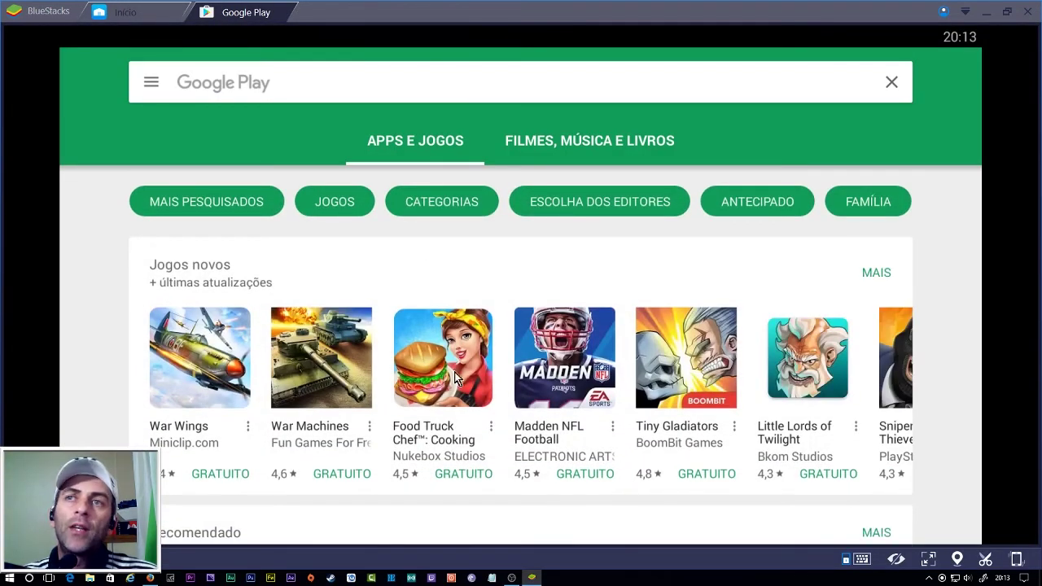
left_click(387, 85)
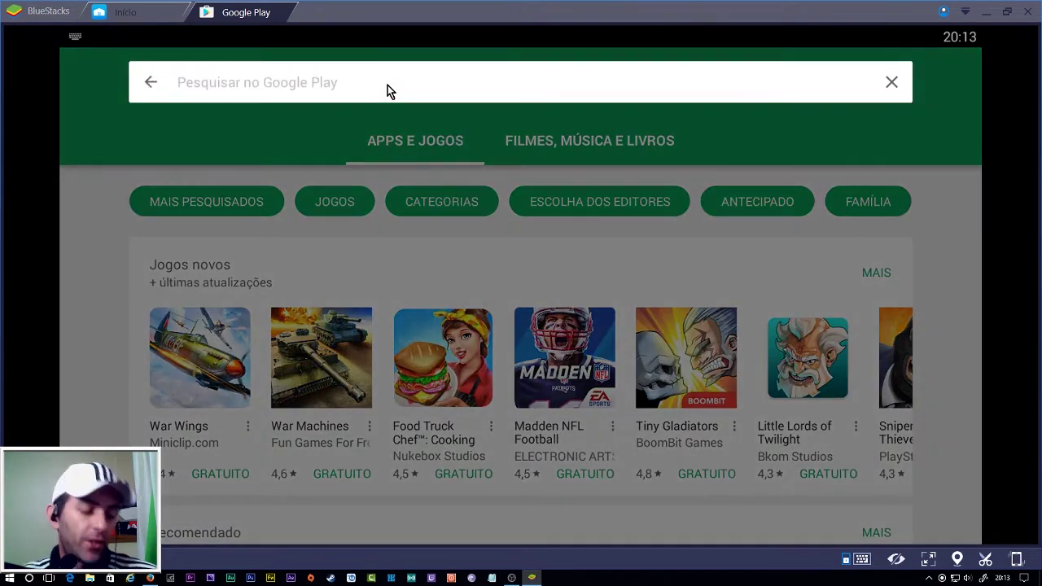
type("clash")
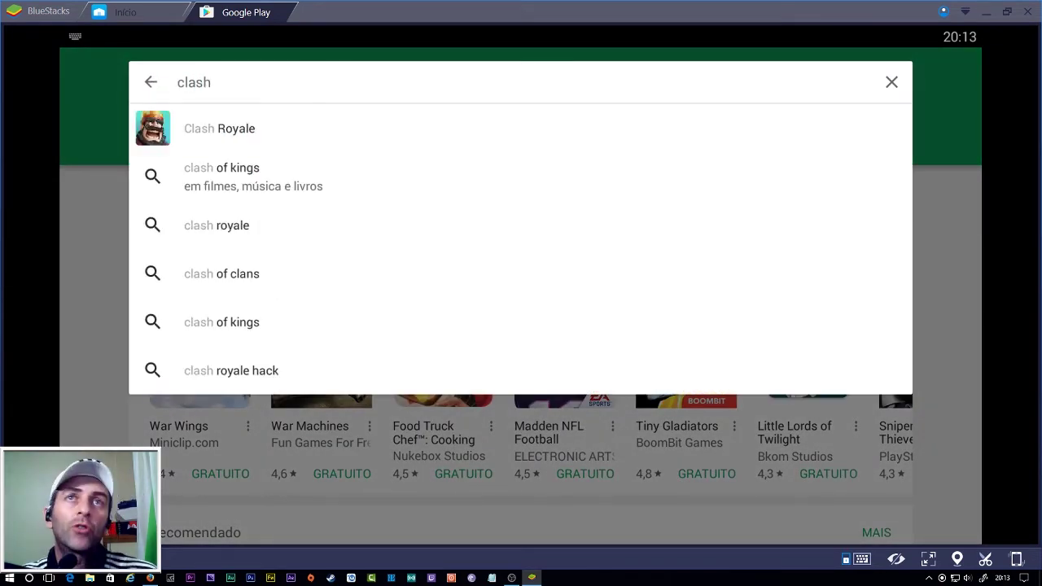
left_click(312, 128)
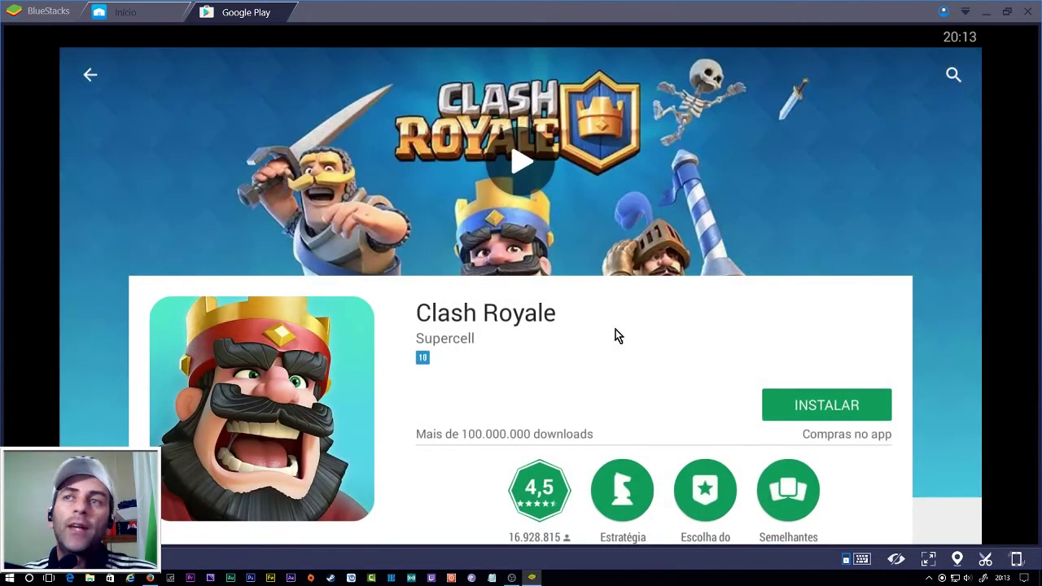
left_click(795, 405)
left_click(652, 407)
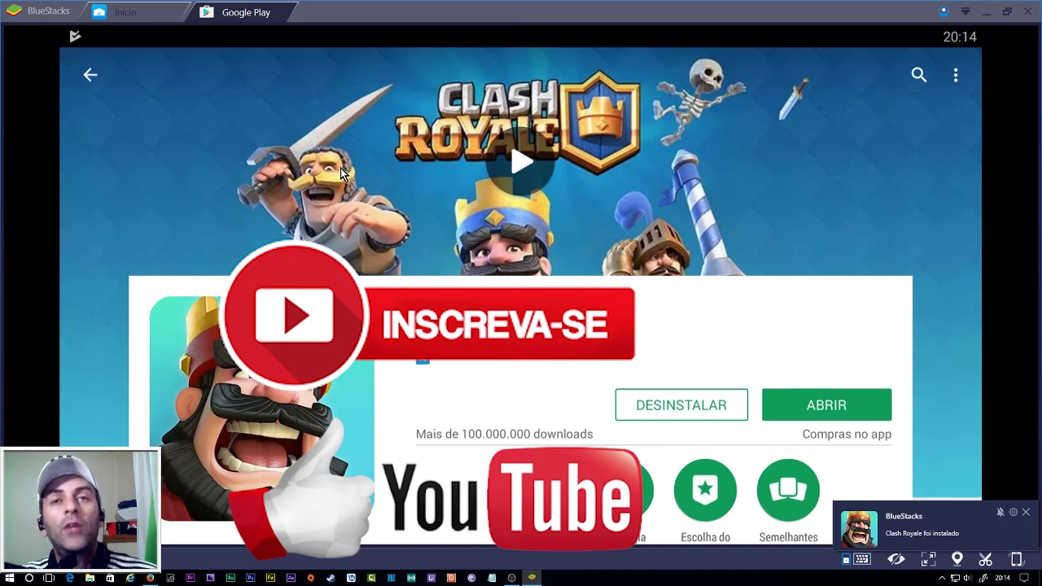
left_click(290, 13)
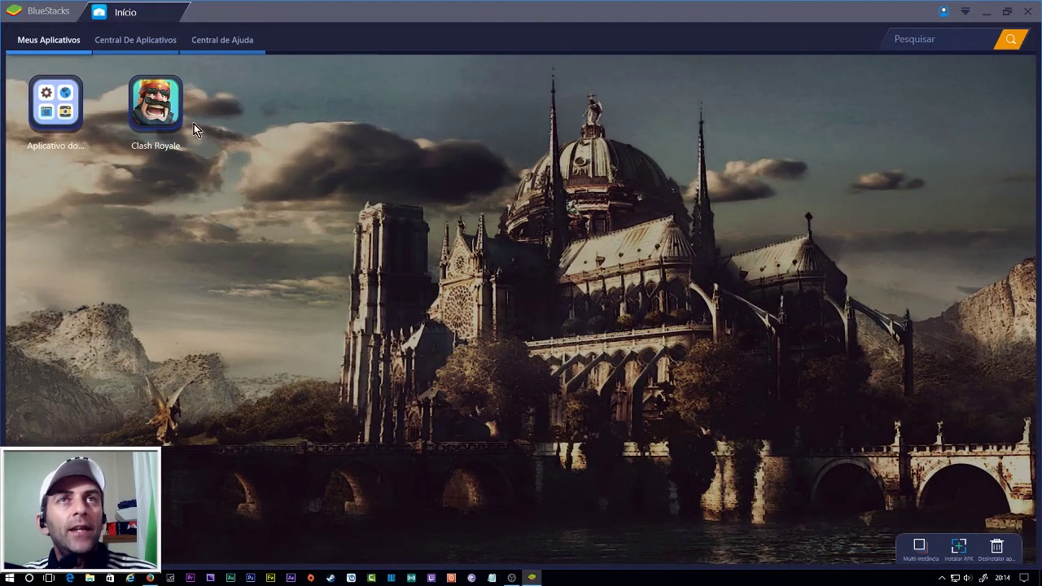
Launch Clash Royale and accept loading the game progress saved in the Google account.
left_click(166, 126)
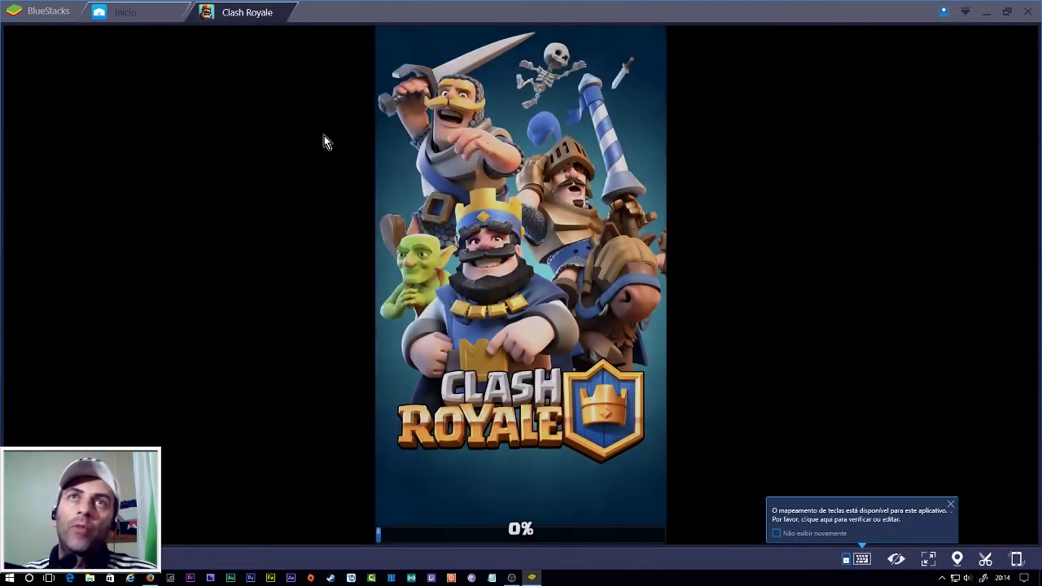
left_click(964, 14)
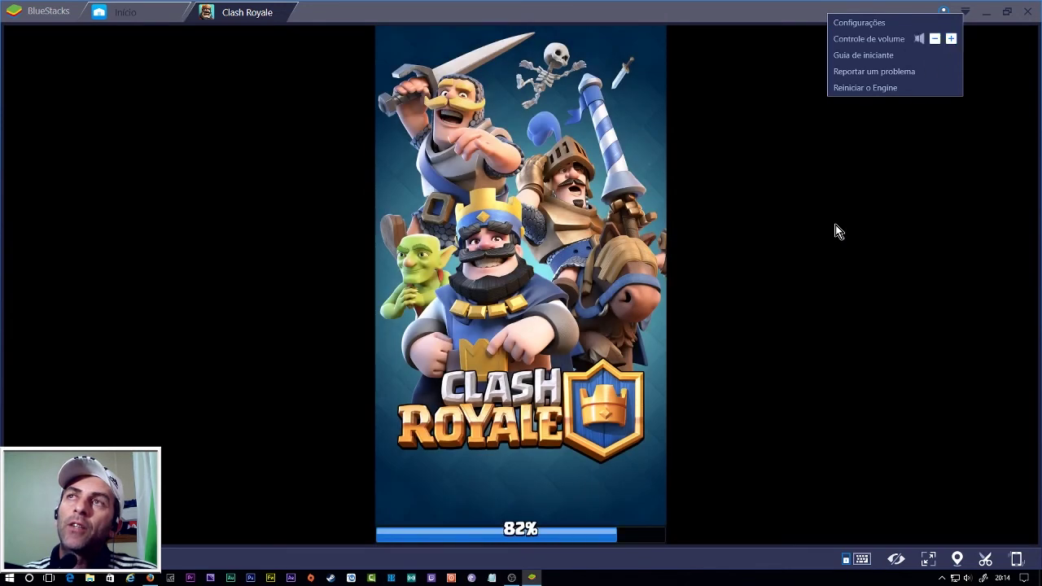
left_click(795, 280)
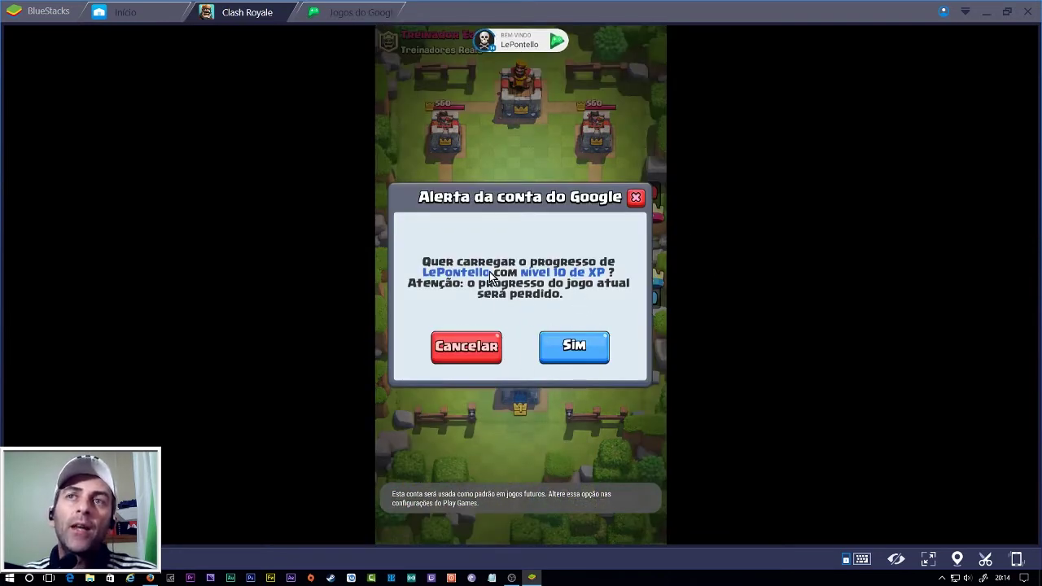
left_click(574, 350)
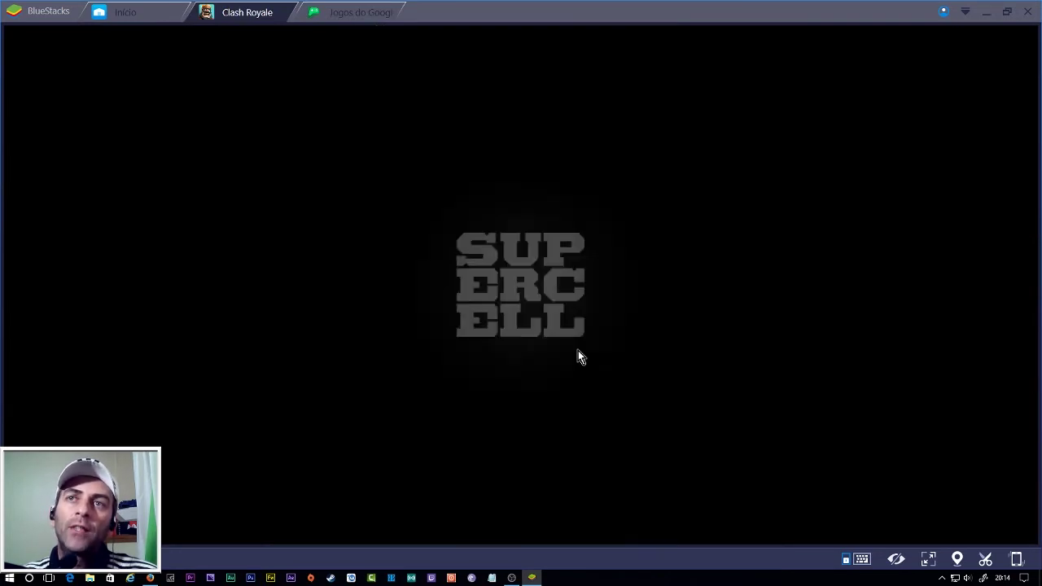